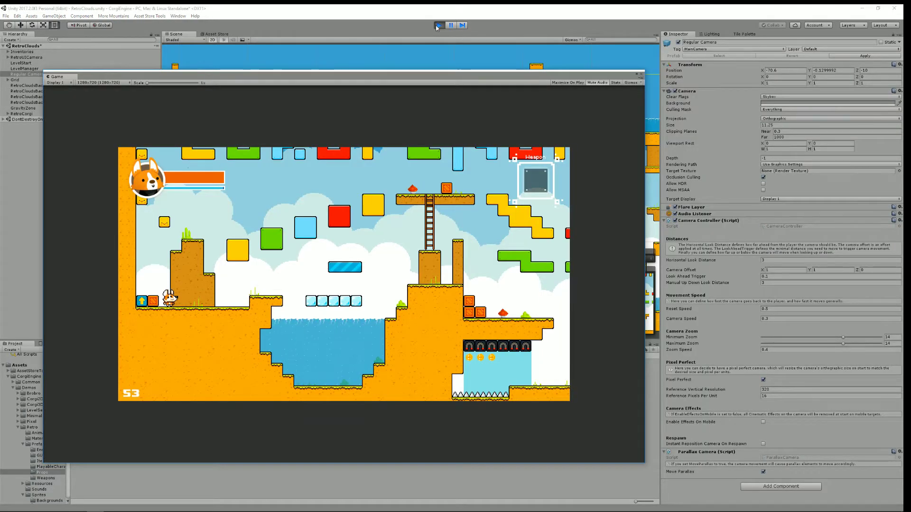
Playtest the level's opening by moving the corgi back and forth and jumping it up onto the green block.
key(Right)
key(space)
key(Left)
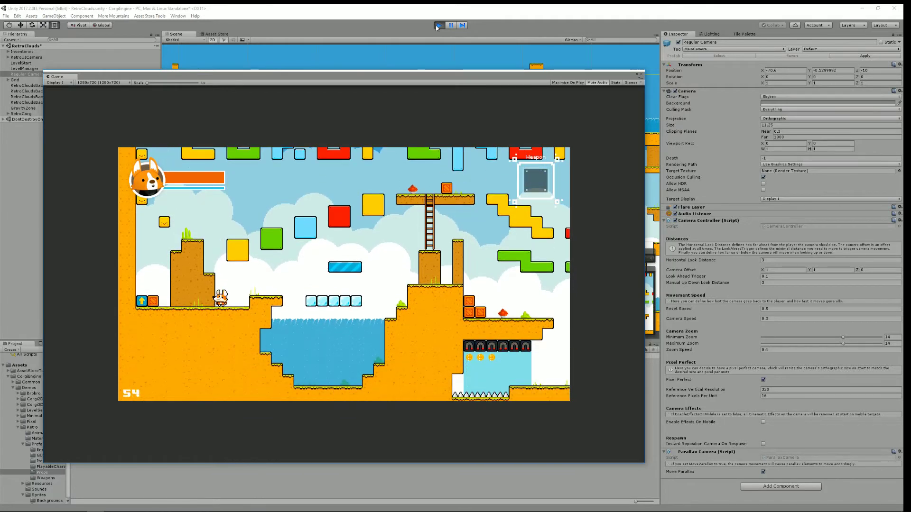
key(space)
key(Left)
key(space)
key(Right)
key(space)
key(Right)
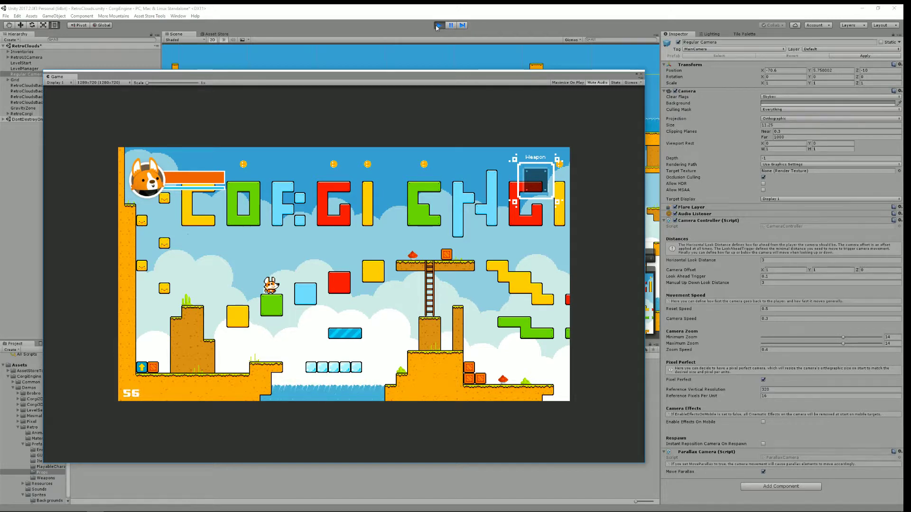
Hop the corgi across the light-blue and red blocks and onward toward the ladder platform.
key(space)
key(Right)
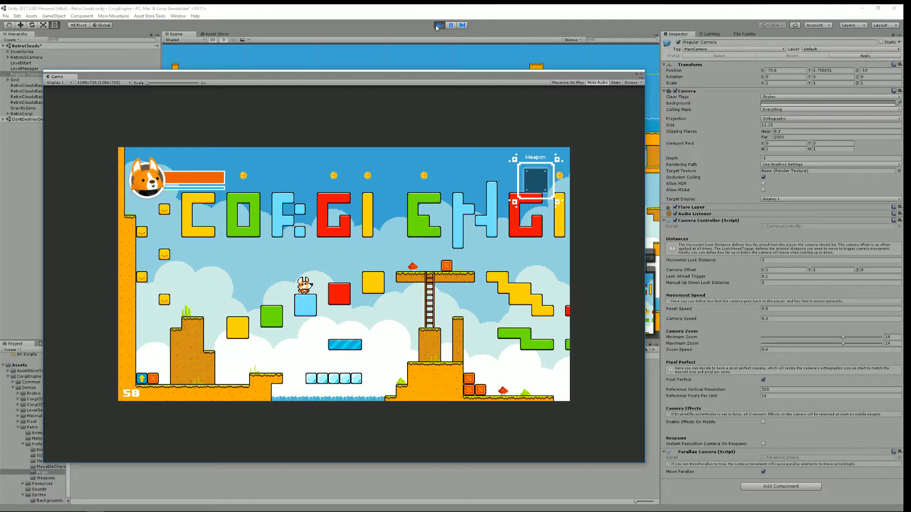
key(space)
key(Right)
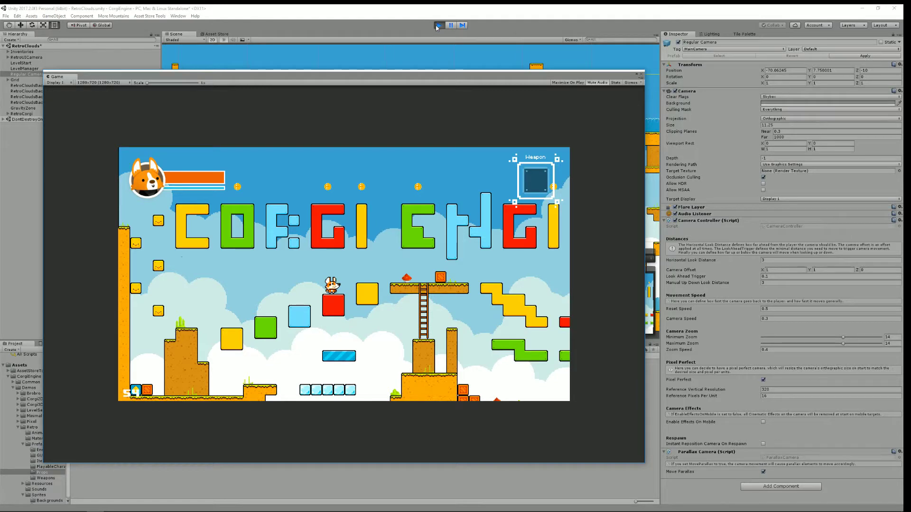
key(Right)
key(space)
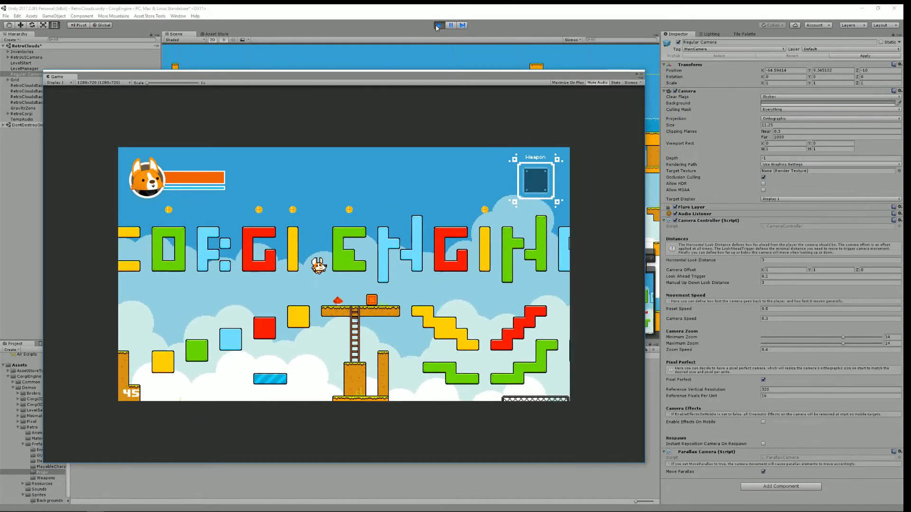
Run and jump the corgi over to the descending yellow stairs and stop the playtest.
key(Right)
key(space)
key(space)
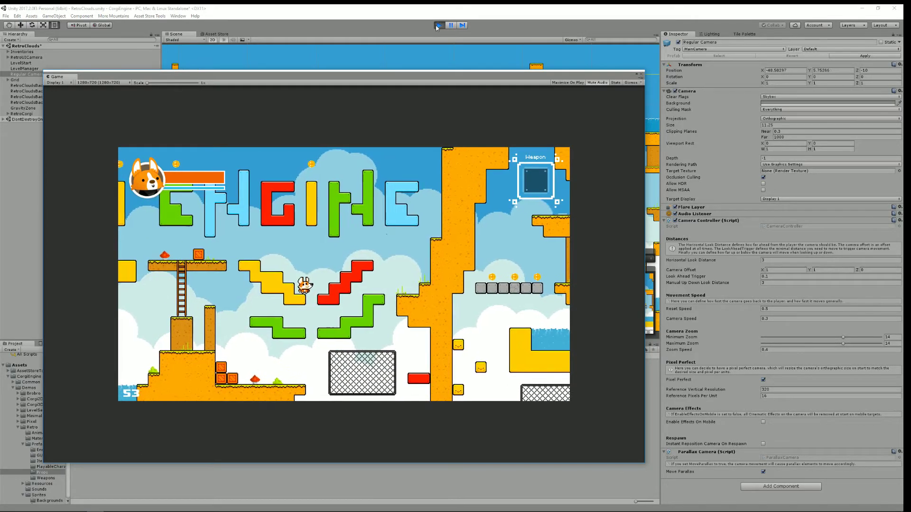
key(Left)
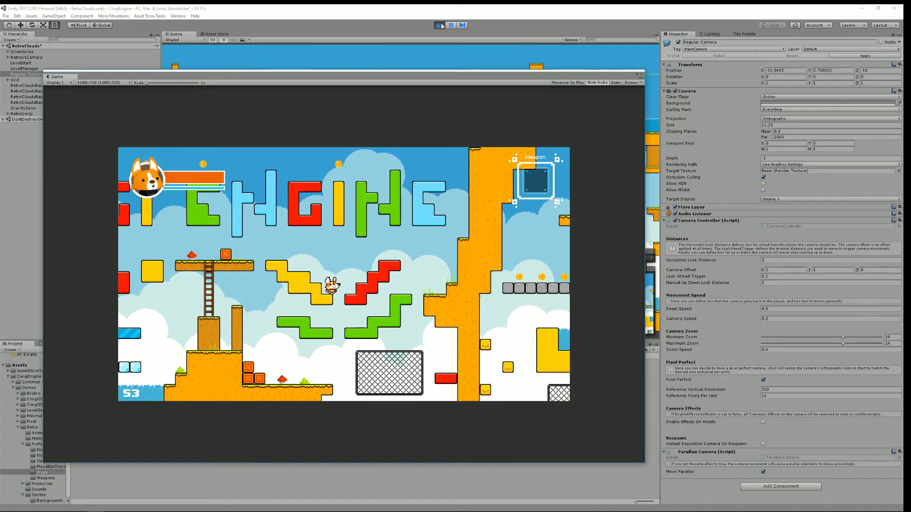
click(440, 25)
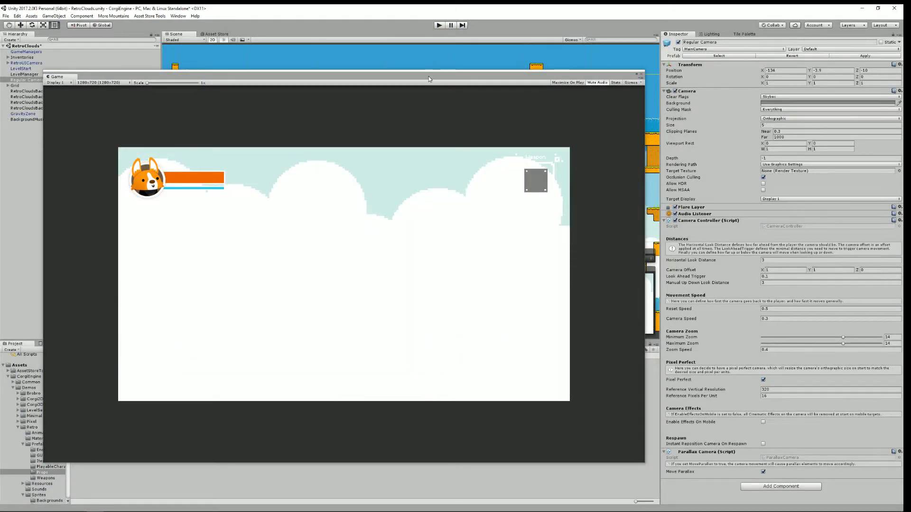
Move the floating Game window off the Scene view and bring up the Tile Palette.
drag(429, 76, 910, 137)
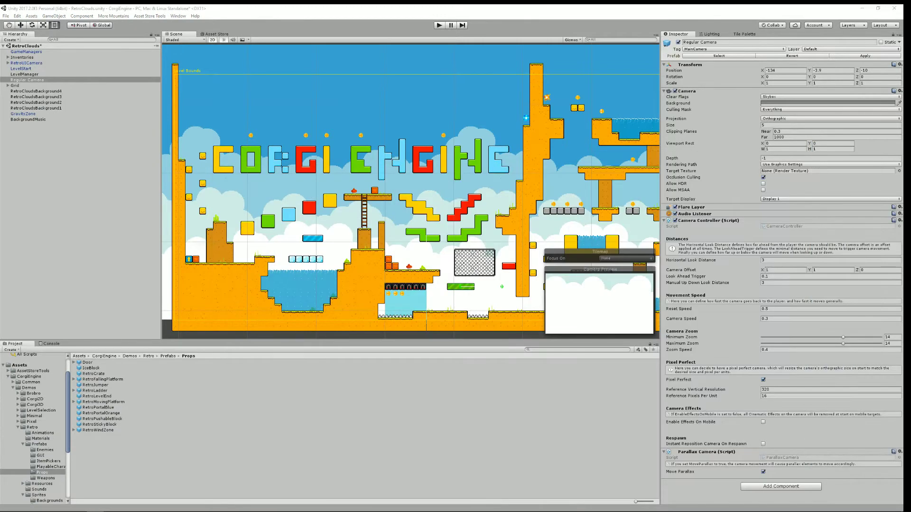
mouse_move(477, 157)
middle_down()
mouse_move(355, 171)
mouse_move(326, 153)
middle_up()
middle_drag(505, 263, 362, 234)
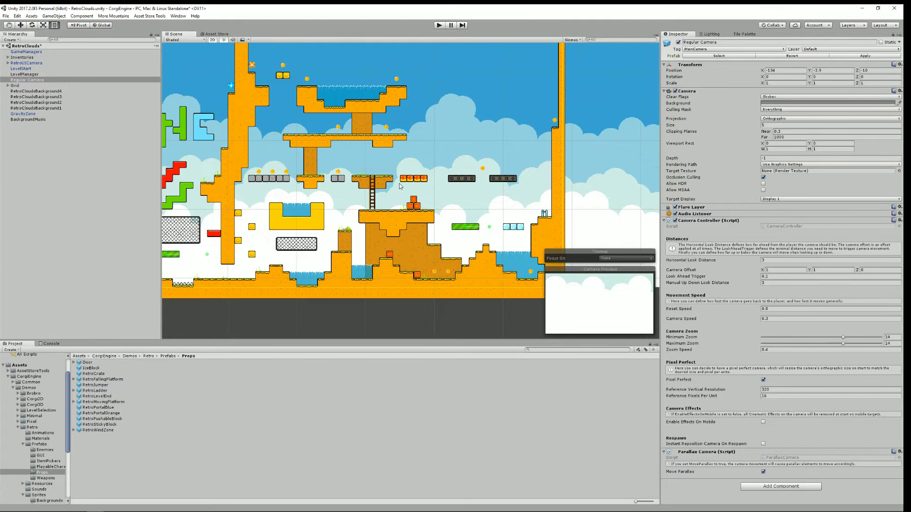
scroll(295, 174, up, 6)
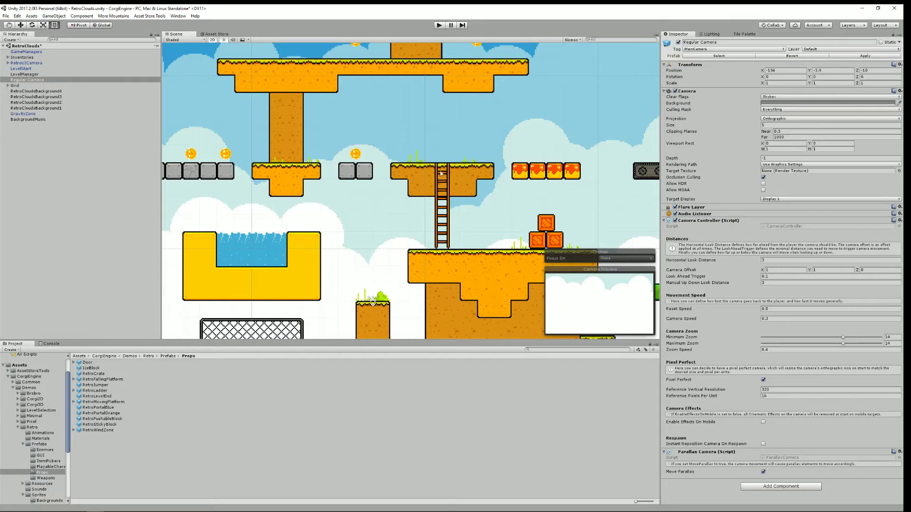
click(744, 34)
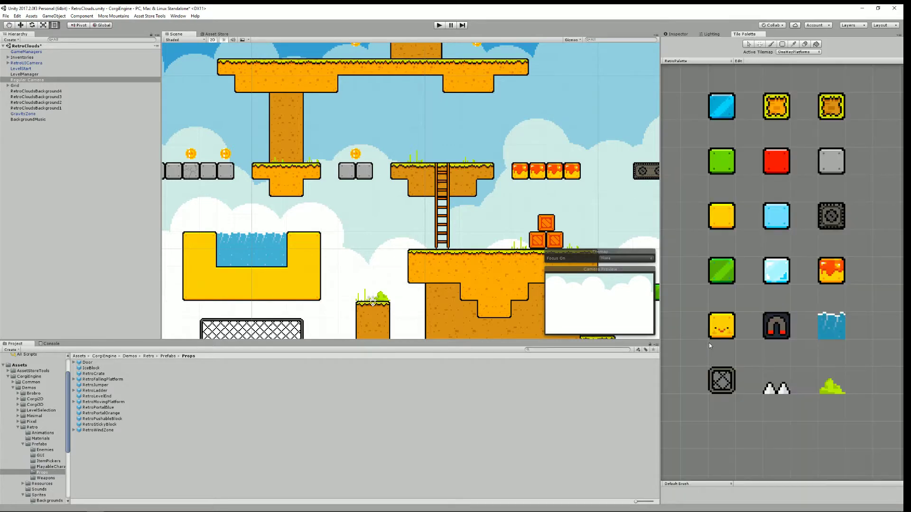
Set the Tile Palette's active tilemap to Platforms.
scroll(479, 223, down, 5)
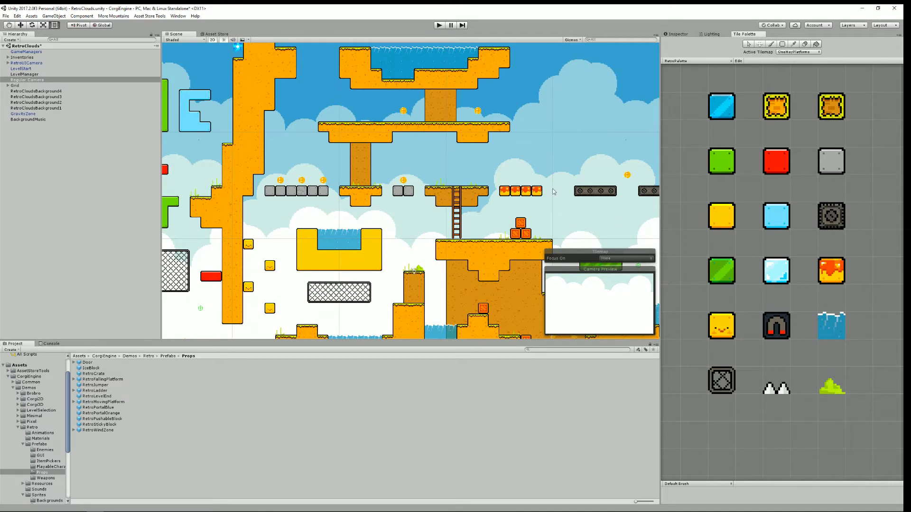
middle_drag(476, 190, 334, 245)
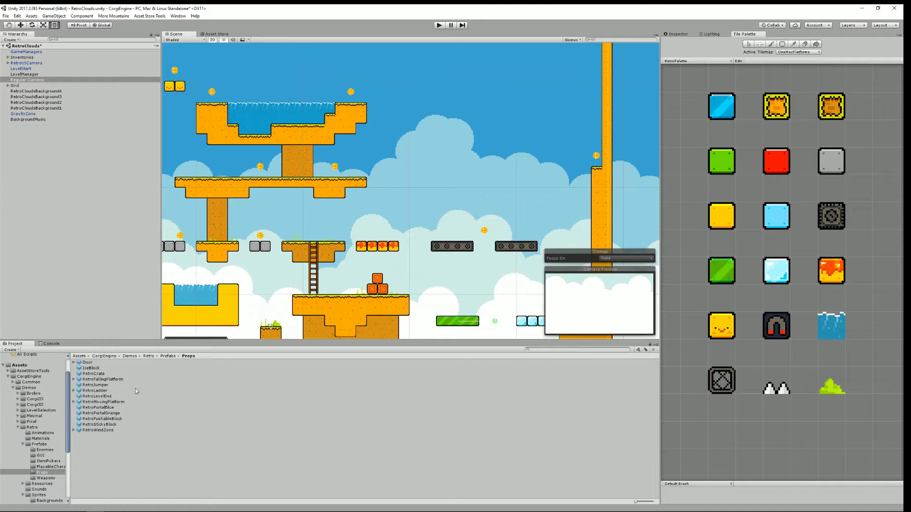
click(784, 53)
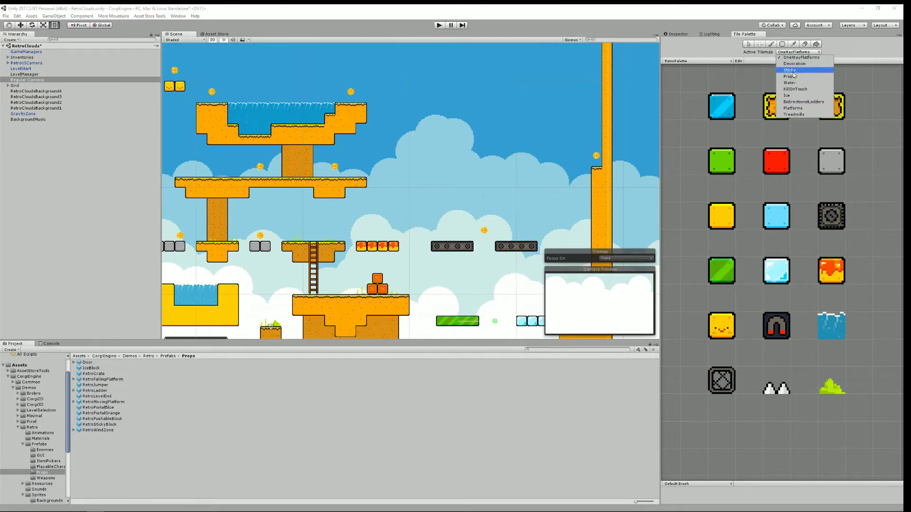
click(795, 108)
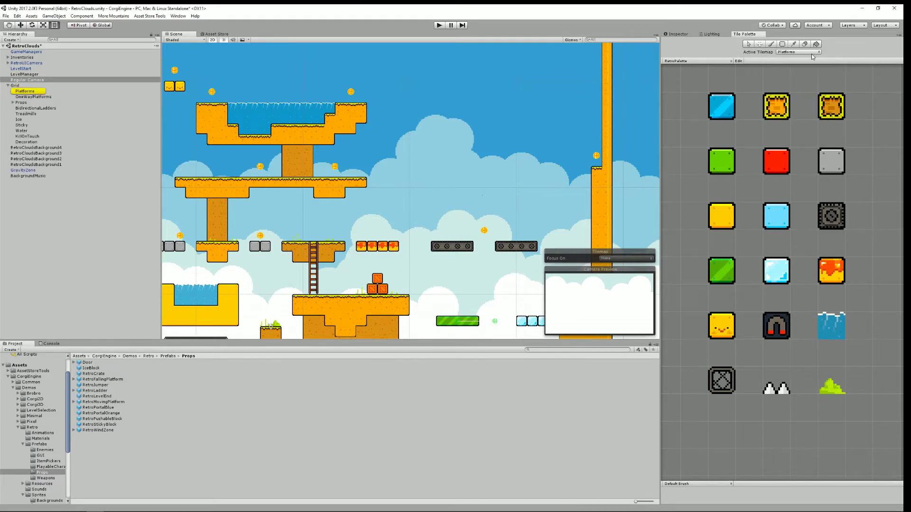
Examine the tilemaps under Grid by selecting Platforms, OneWayPlatforms and BidirectionalLadders one after another.
click(19, 86)
middle_drag(307, 158, 538, 146)
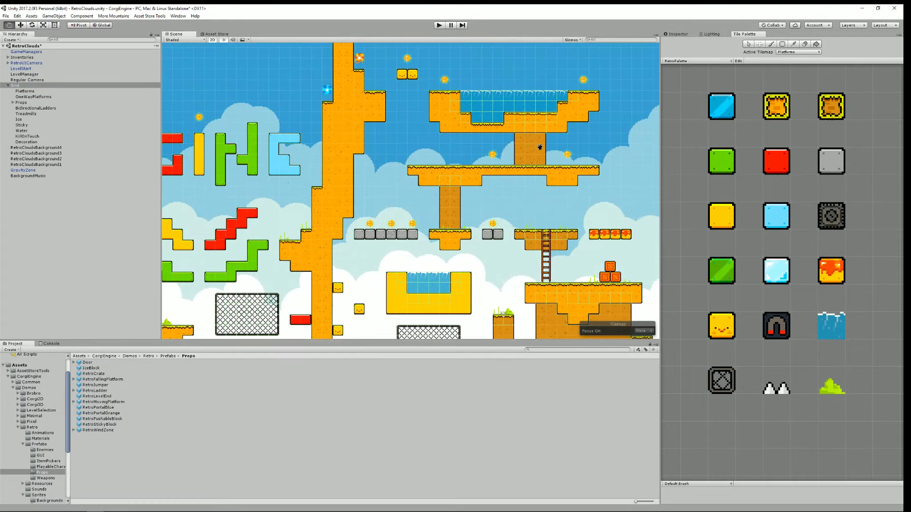
click(29, 91)
click(34, 97)
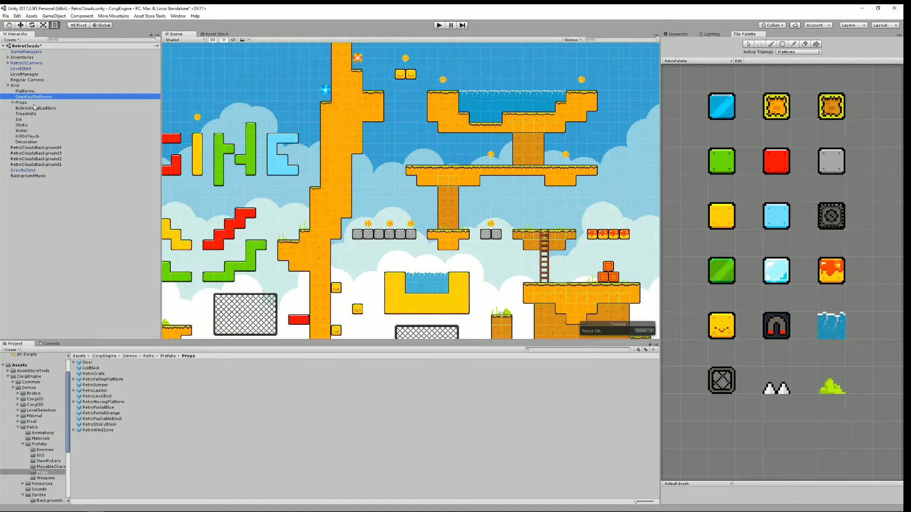
click(35, 109)
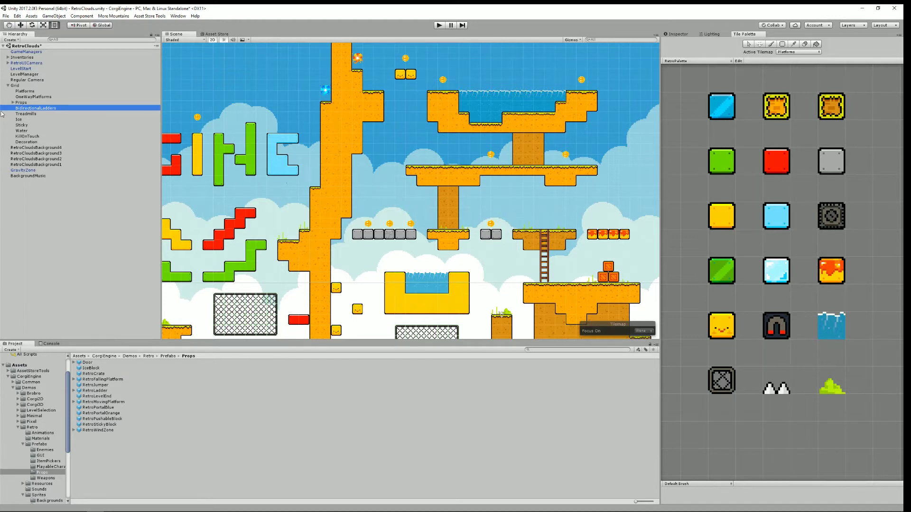
Paint a filled orange ground platform about nine tiles wide, stepped on its underside, on the Platforms tilemap above the treadmills.
click(793, 53)
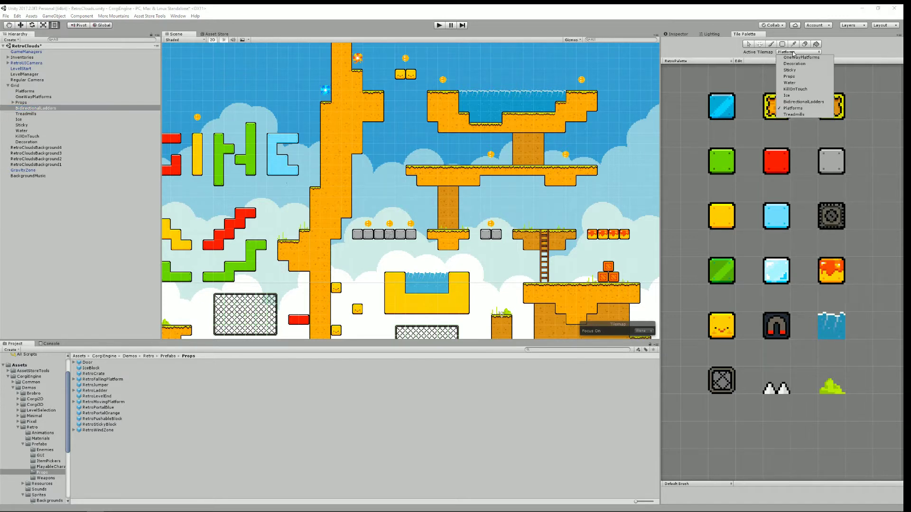
click(795, 54)
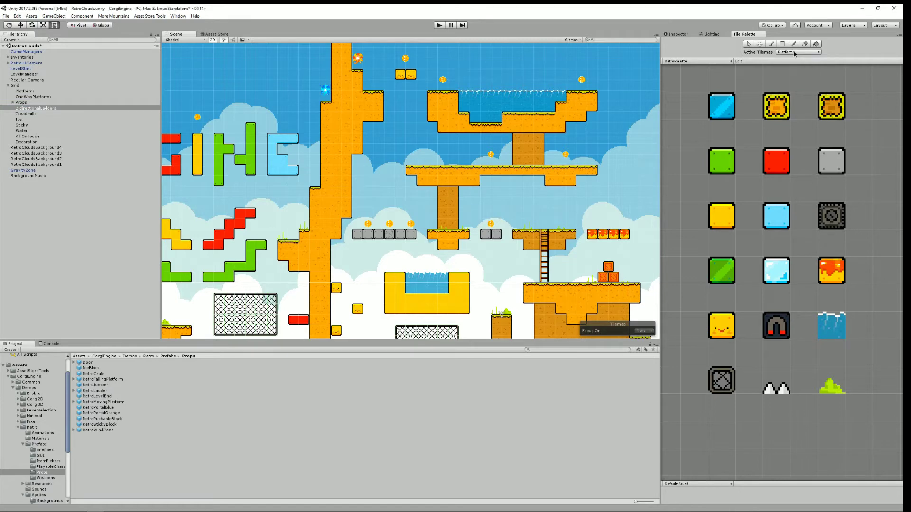
click(783, 108)
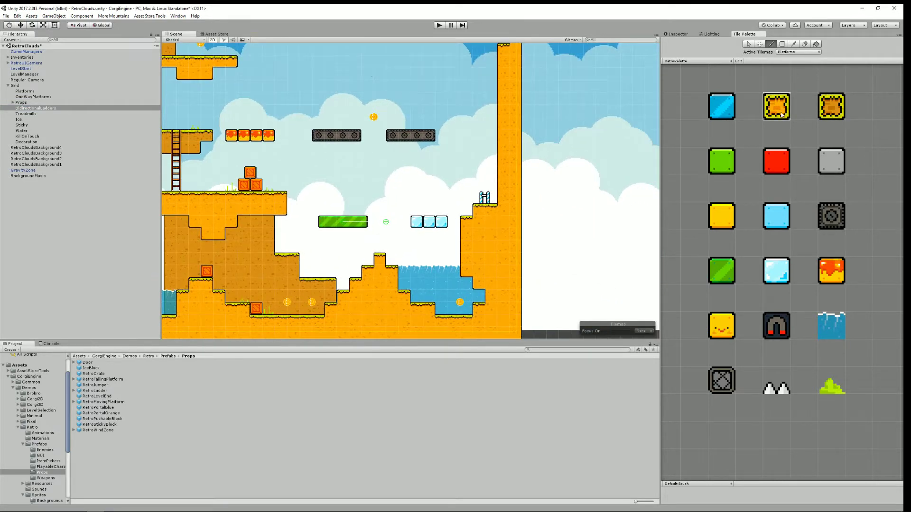
middle_drag(299, 186, 352, 215)
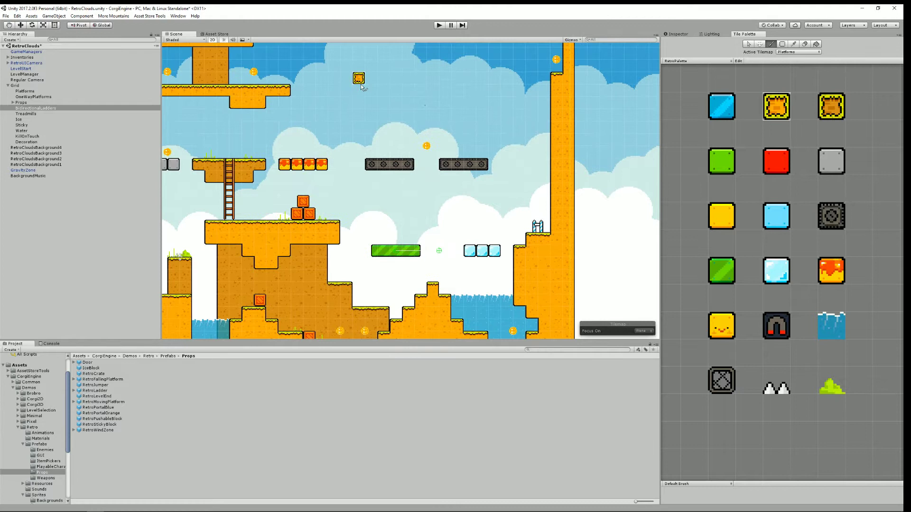
mouse_move(361, 82)
mouse_down()
mouse_move(451, 80)
mouse_move(454, 103)
mouse_move(375, 102)
mouse_move(360, 90)
mouse_up()
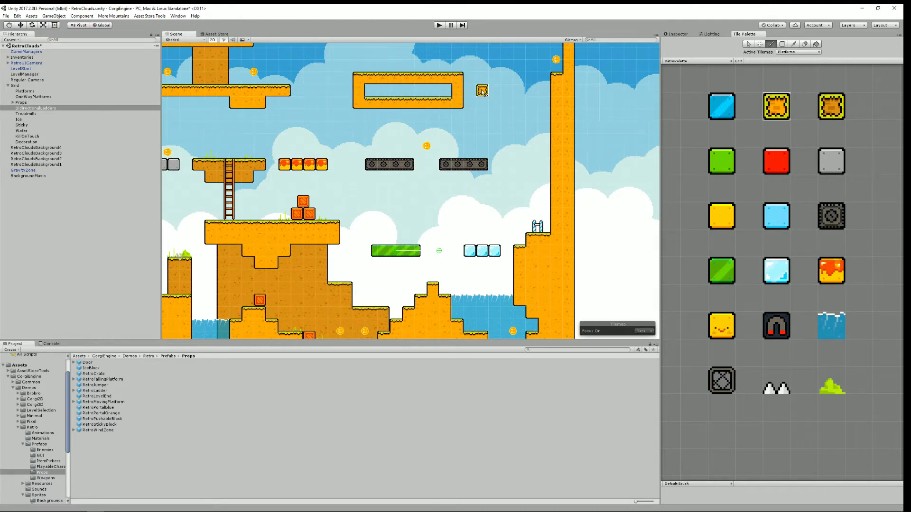
click(421, 93)
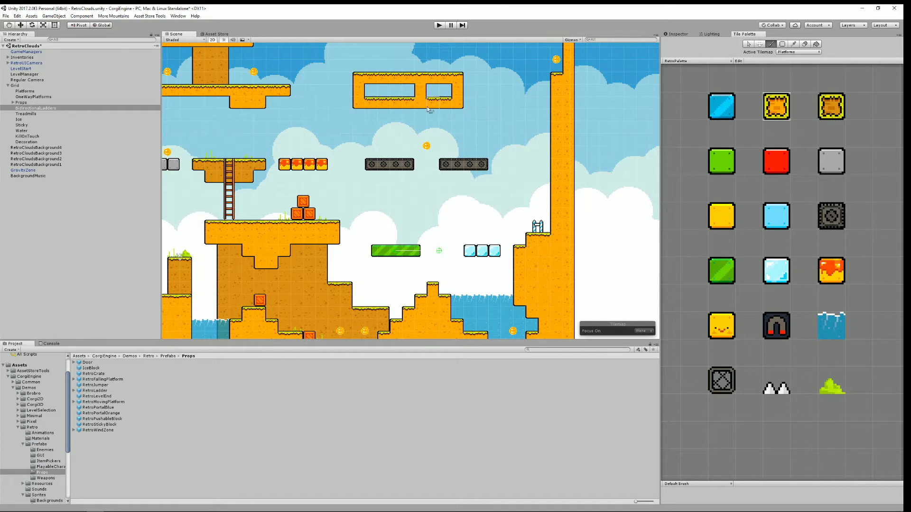
click(396, 95)
mouse_move(386, 121)
mouse_down()
mouse_move(417, 127)
mouse_move(421, 113)
mouse_move(370, 92)
mouse_move(436, 96)
mouse_up()
click(447, 92)
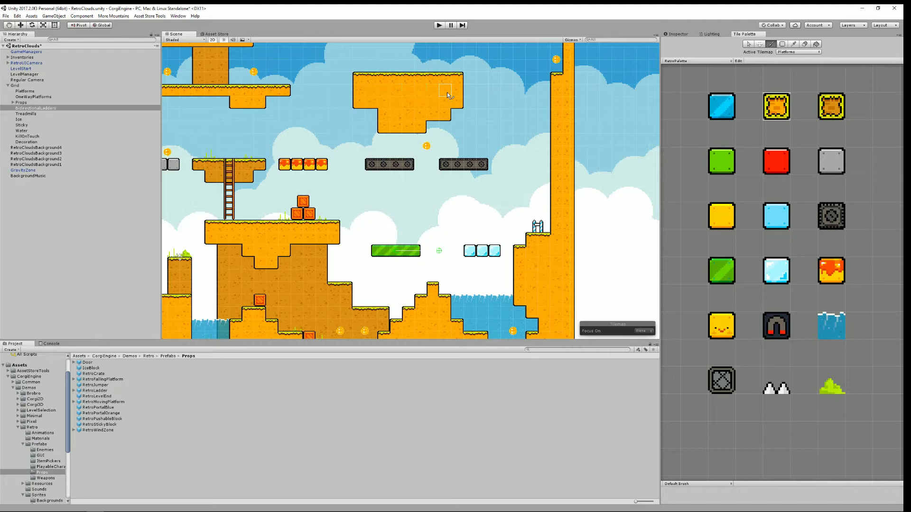
On the OneWayPlatforms tilemap, paint a brown rock pillar above the new platform and a six-tile blue glass strip beside it.
middle_drag(447, 92, 457, 146)
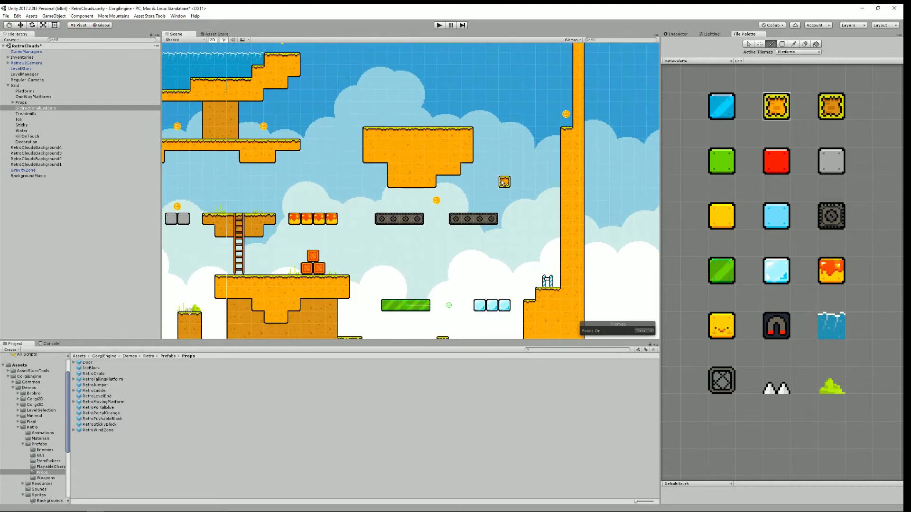
click(796, 53)
click(798, 61)
drag(776, 107, 829, 110)
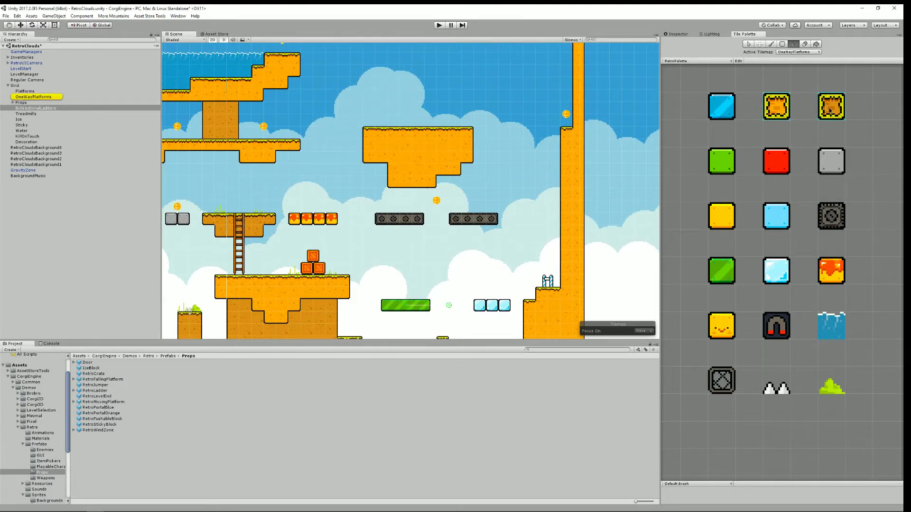
click(830, 110)
middle_drag(434, 143, 439, 189)
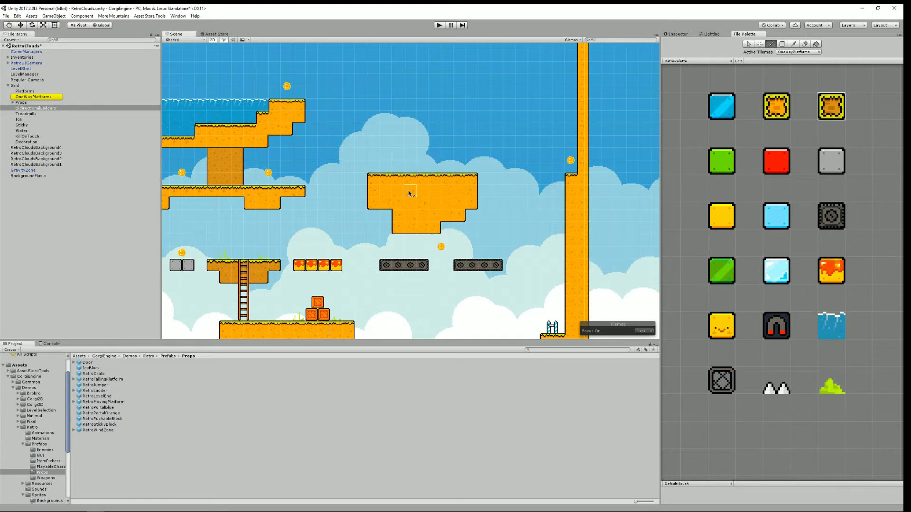
mouse_move(408, 190)
mouse_down()
mouse_move(407, 81)
mouse_move(430, 142)
mouse_move(412, 183)
mouse_move(411, 137)
mouse_move(429, 93)
mouse_move(426, 143)
mouse_up()
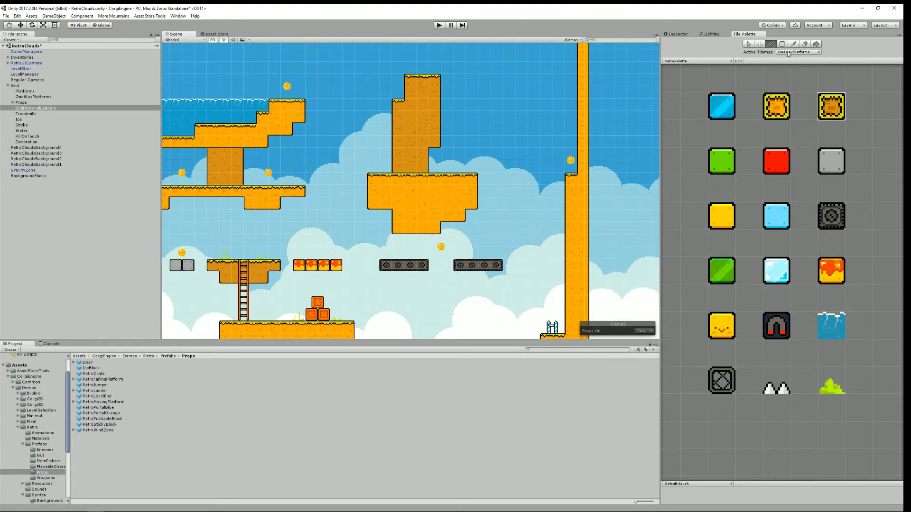
click(727, 105)
drag(499, 151, 560, 153)
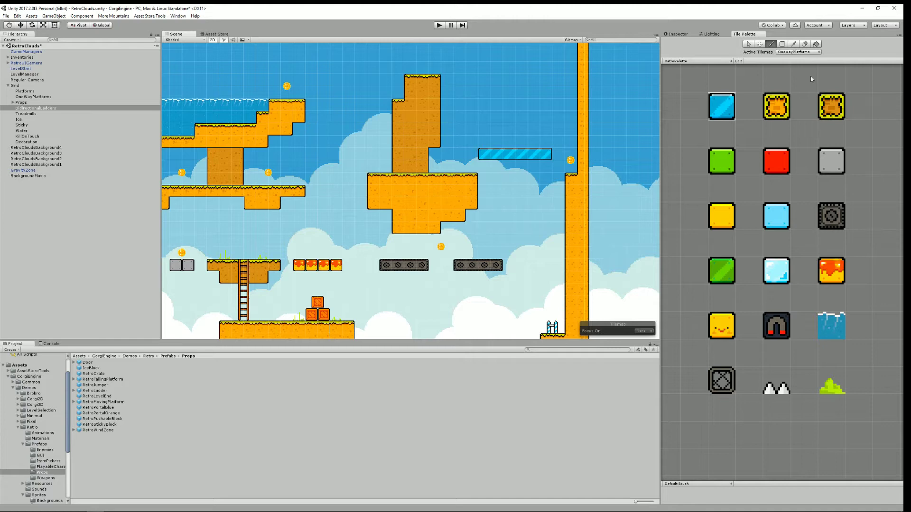
Paint a six-tile dark treadmill strip on the Treadmills tilemap, in the sky between the upper water basin and the brown pillar.
click(798, 52)
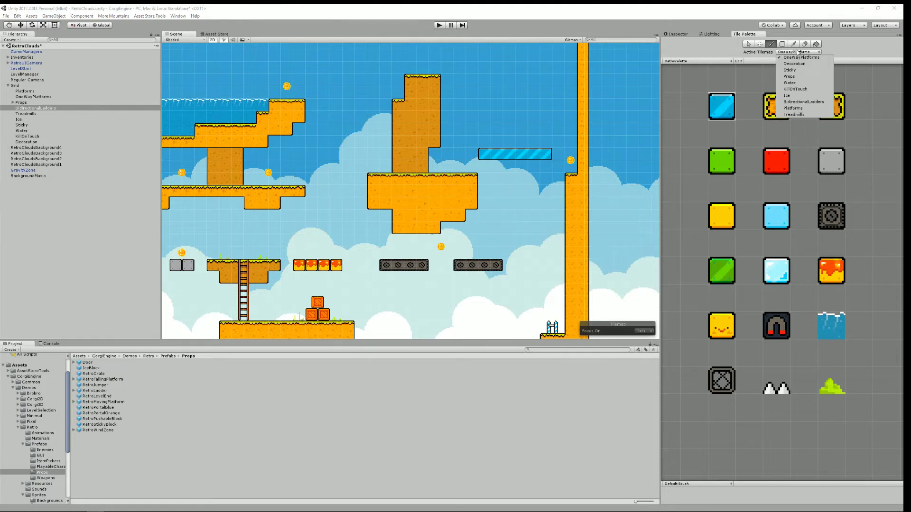
click(802, 114)
click(831, 216)
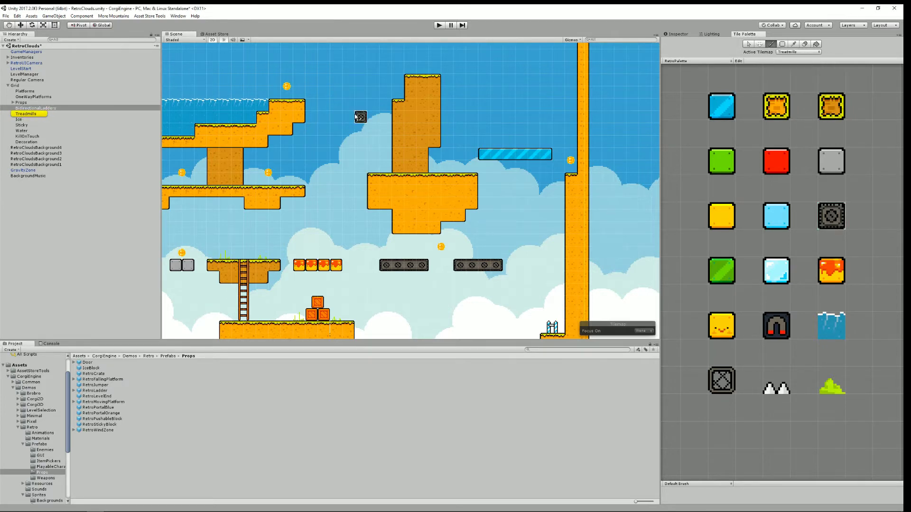
middle_drag(356, 116, 395, 147)
drag(368, 120, 430, 119)
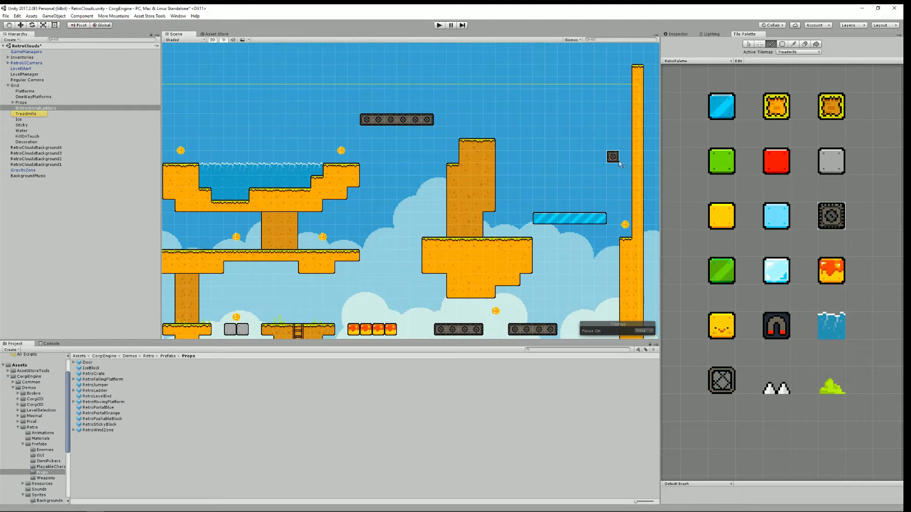
Paint a four-tile ice block strip on the Ice tilemap, in the sky just above the brown rock pillar.
click(776, 273)
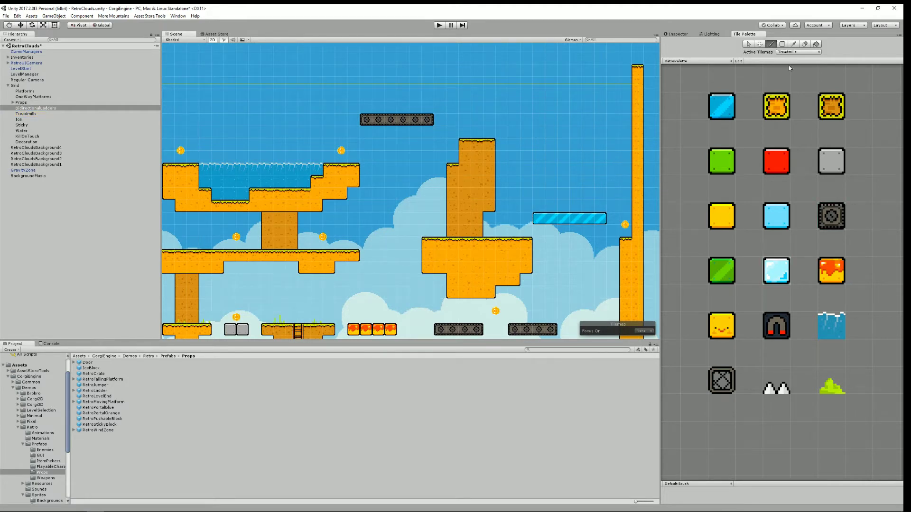
click(797, 52)
click(788, 95)
drag(477, 120, 514, 119)
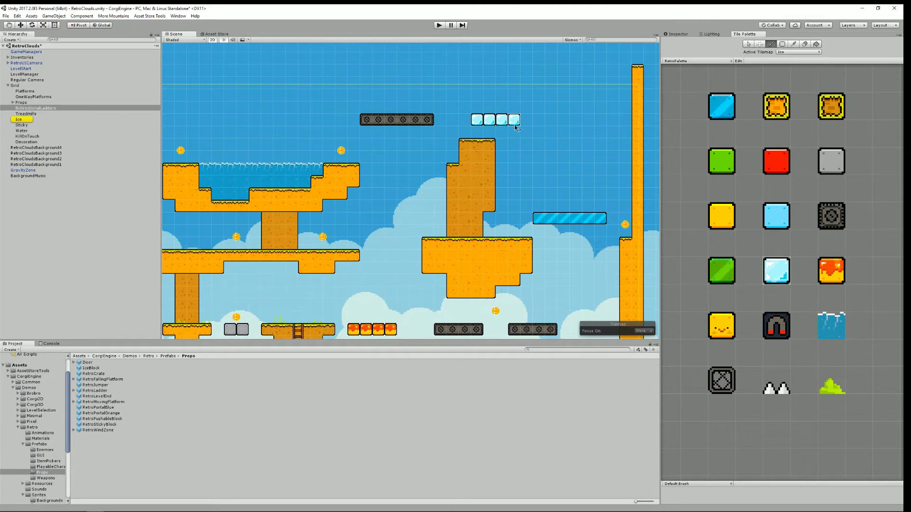
Start a play test with the Game view over the scene and jump the corgi up the coloured blocks to the ladder platform.
click(440, 25)
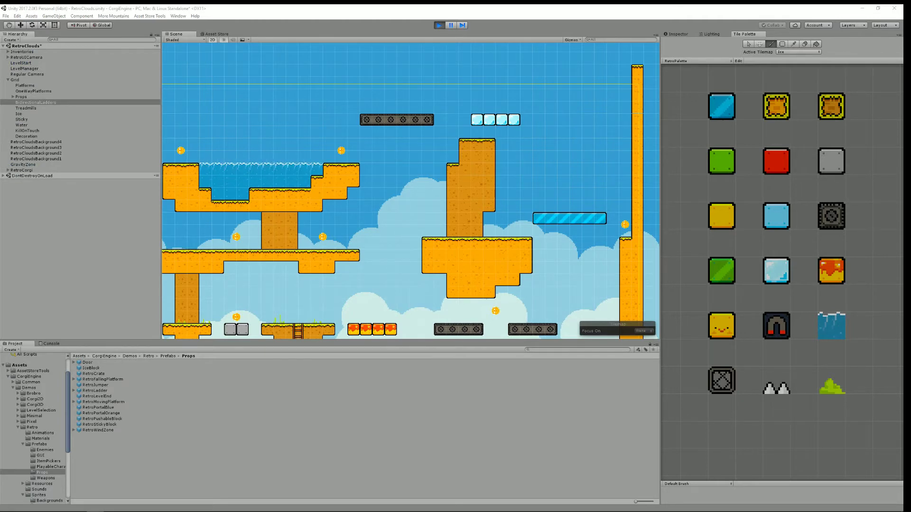
drag(910, 106, 303, 104)
key(Left)
key(space)
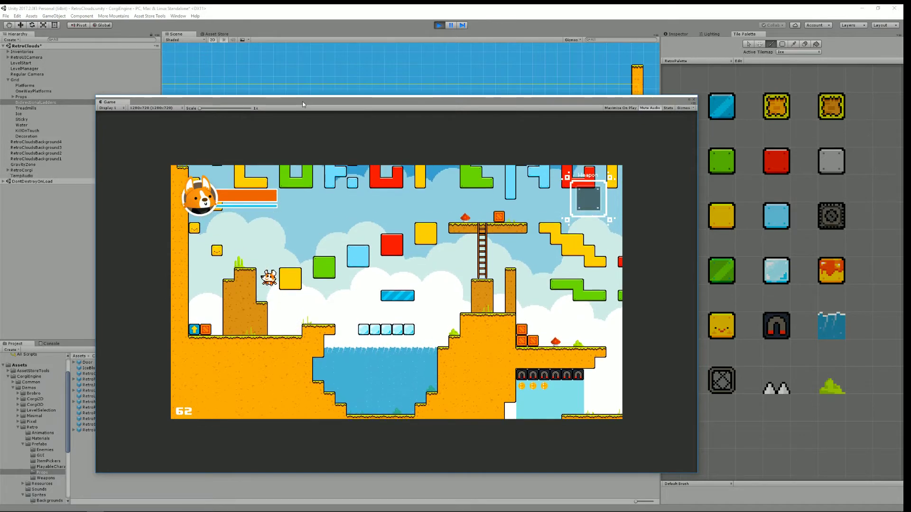
key(Right)
key(space)
key(space)
key(space)
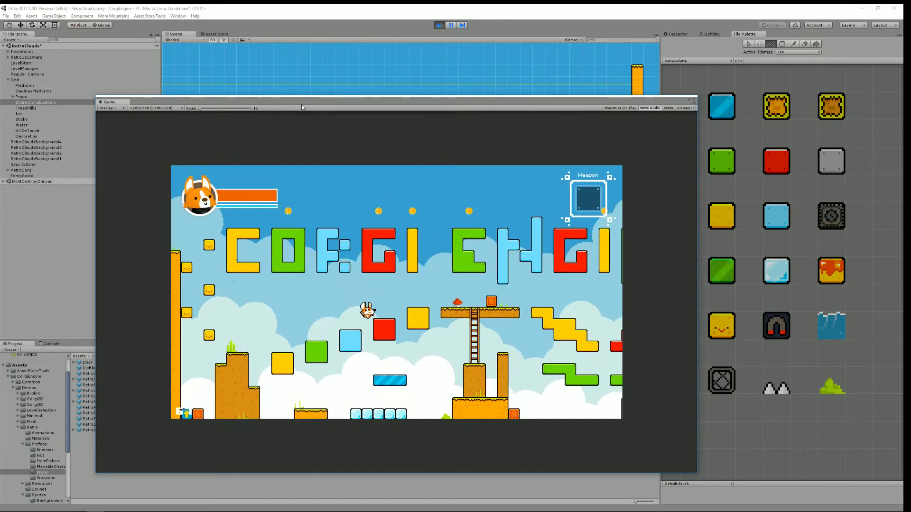
key(Right)
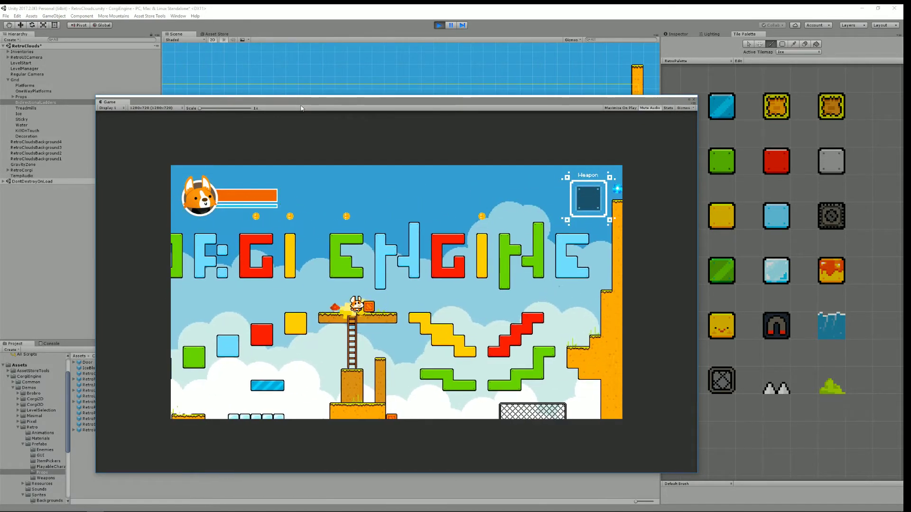
Guide the corgi across the coloured stairs, over the tall orange wall and into the upper water basin.
key(Right)
key(space)
key(space)
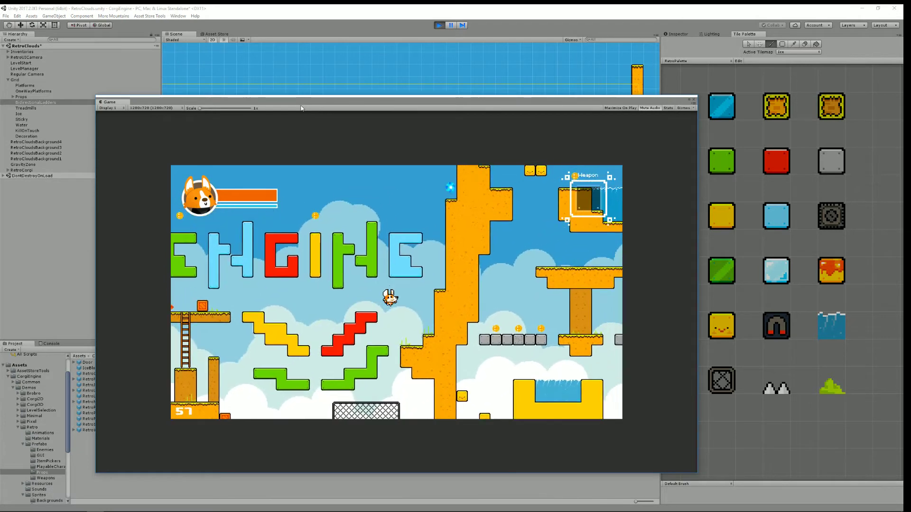
key(Right)
key(space)
key(space)
key(space)
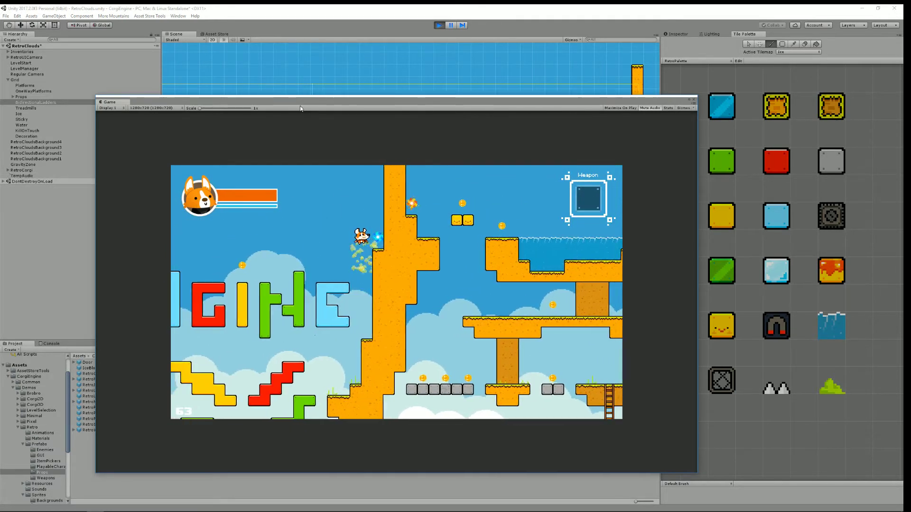
key(Right)
key(space)
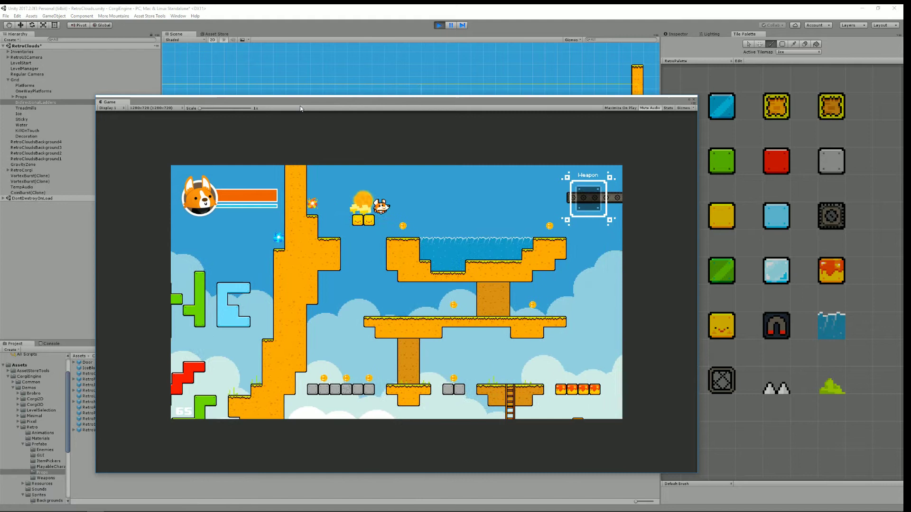
key(Right)
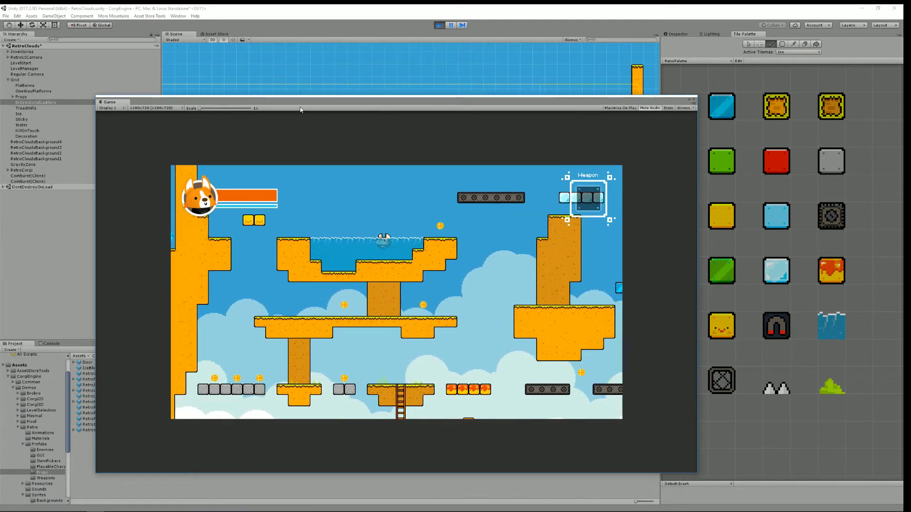
Swim the corgi out of the water basin and jump it across to the ledge of the new brown pillar.
key(Left)
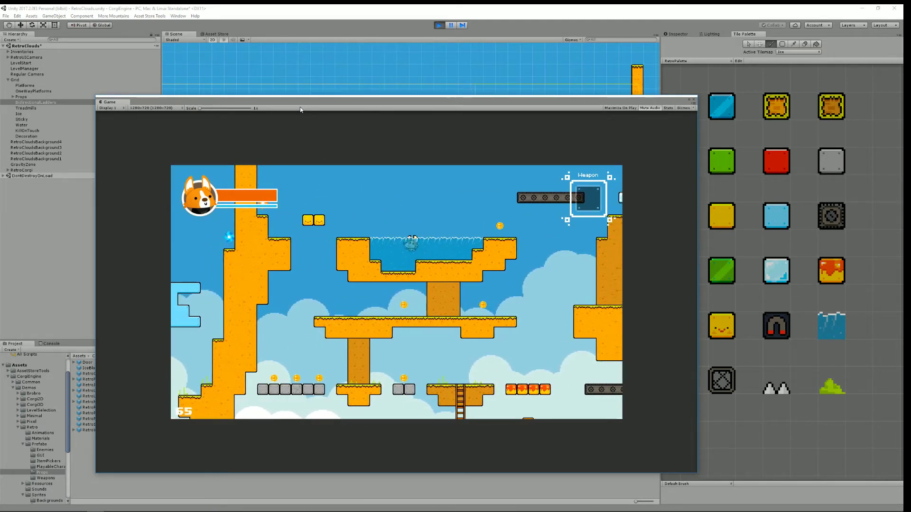
key(Right)
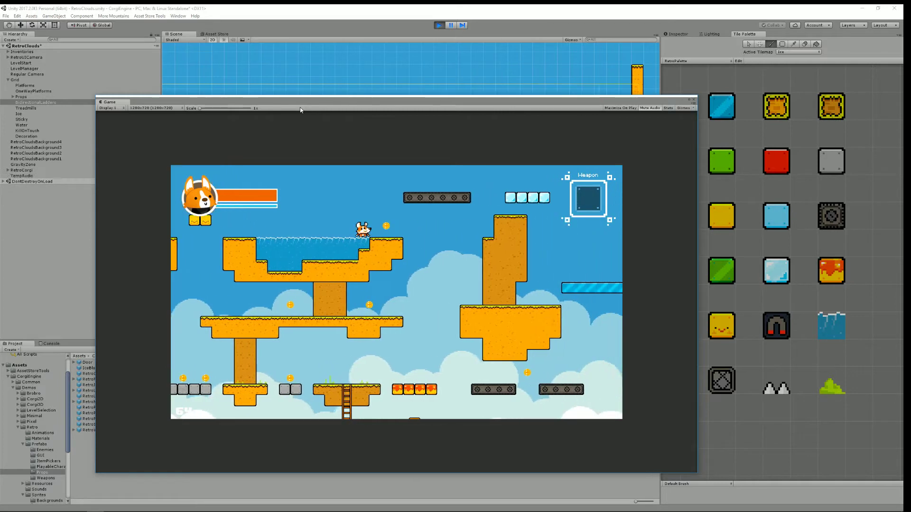
key(Right)
key(space)
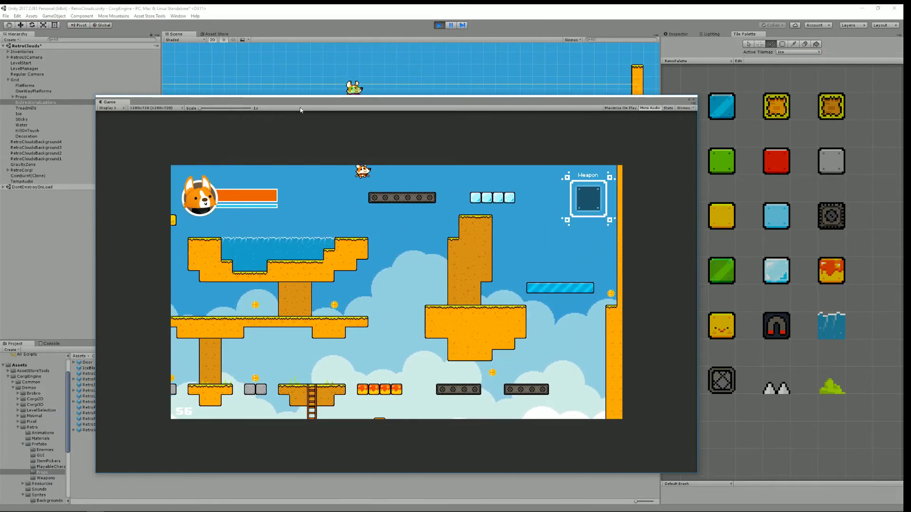
key(Right)
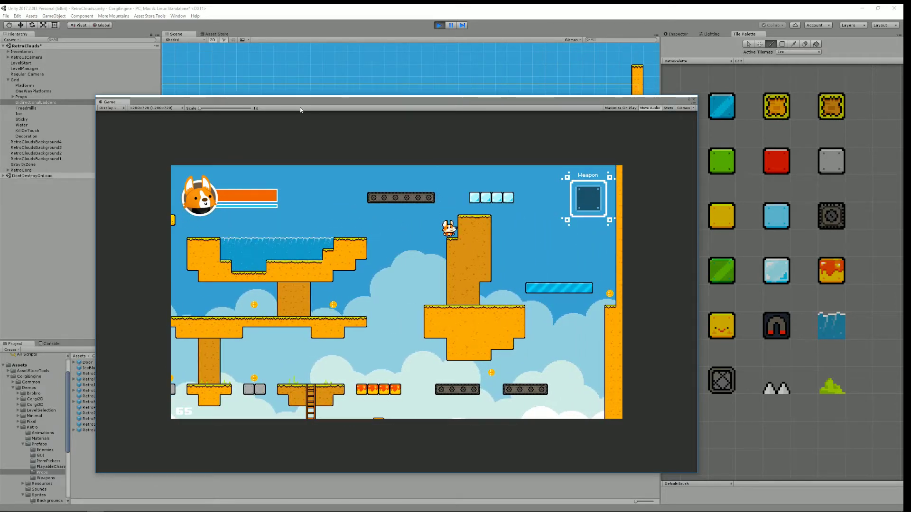
Test passing through the one-way brown pillar and land the corgi on the blue glass strip.
key(Right)
key(space)
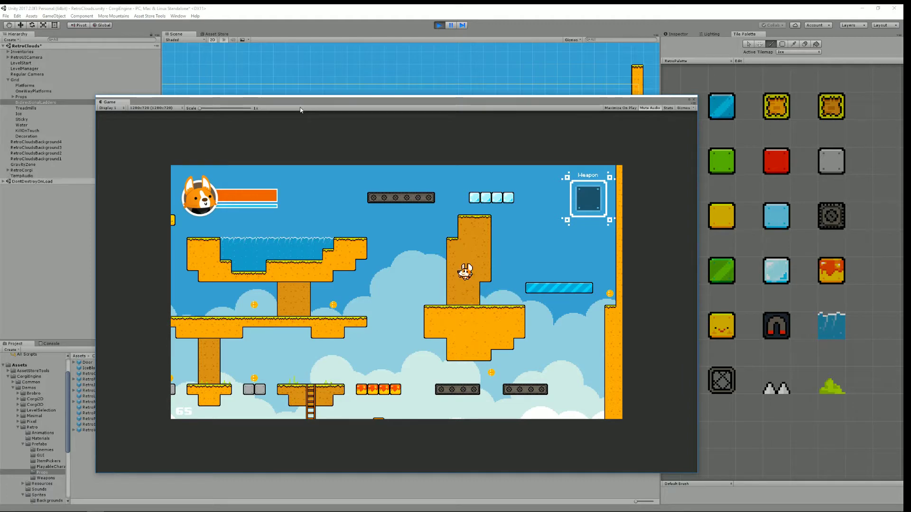
key(Right)
key(space)
key(Right)
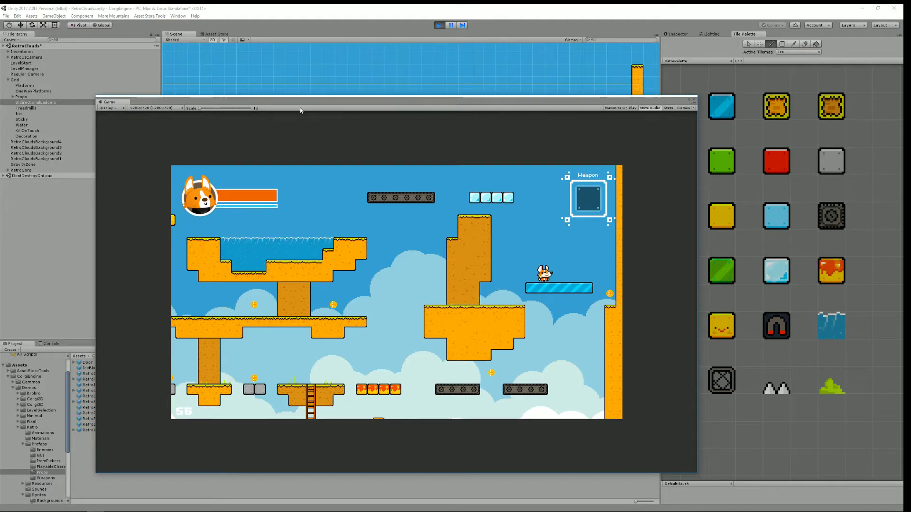
Drop the corgi from the glass strip to the water below, then end the play test and clear the Game view away.
key(Down)
key(space)
key(Left)
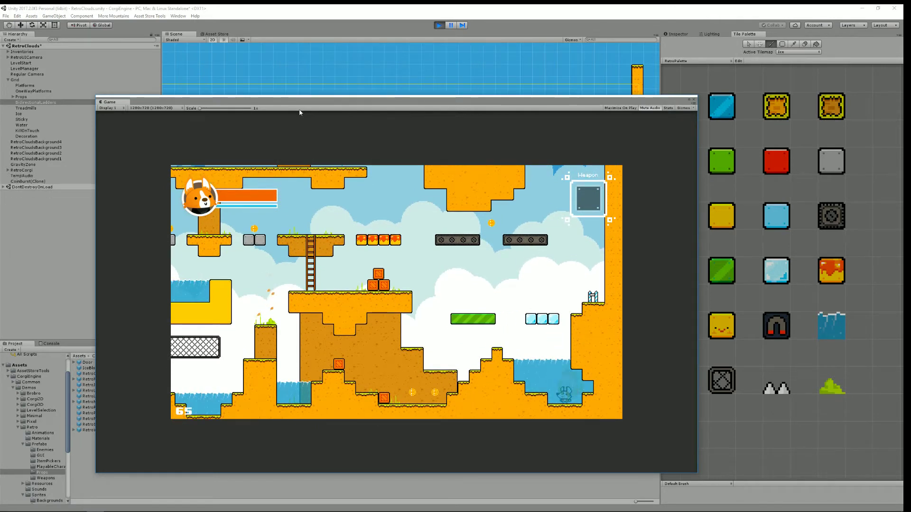
click(439, 26)
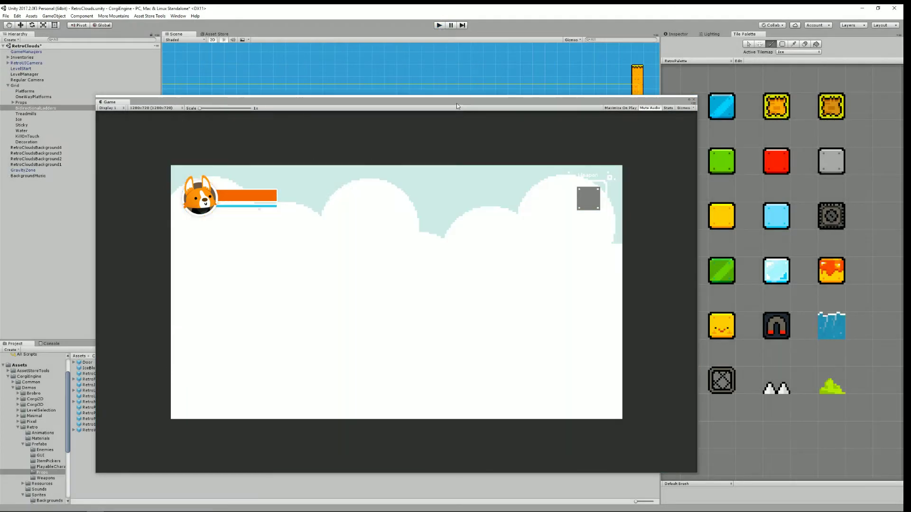
drag(456, 103, 909, 128)
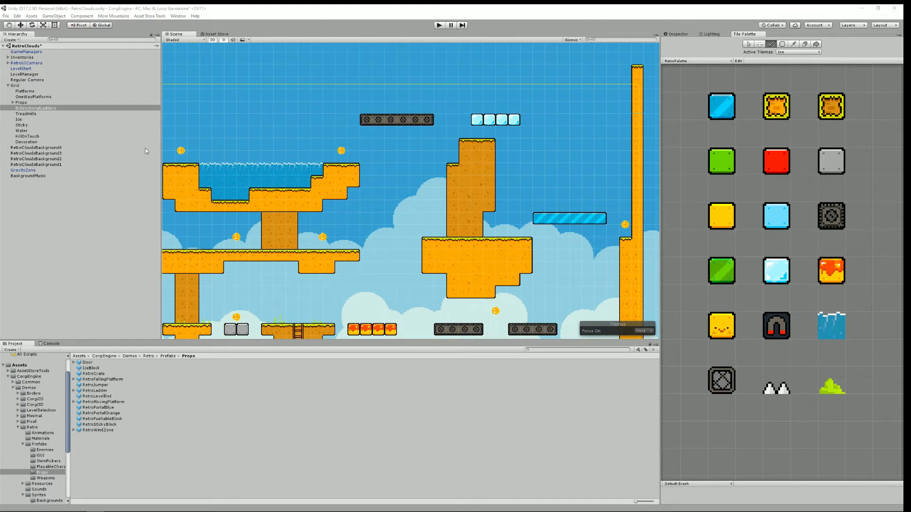
Add a RetroLadder prefab beside the brown pillar and nest it under Props.
click(12, 102)
click(26, 102)
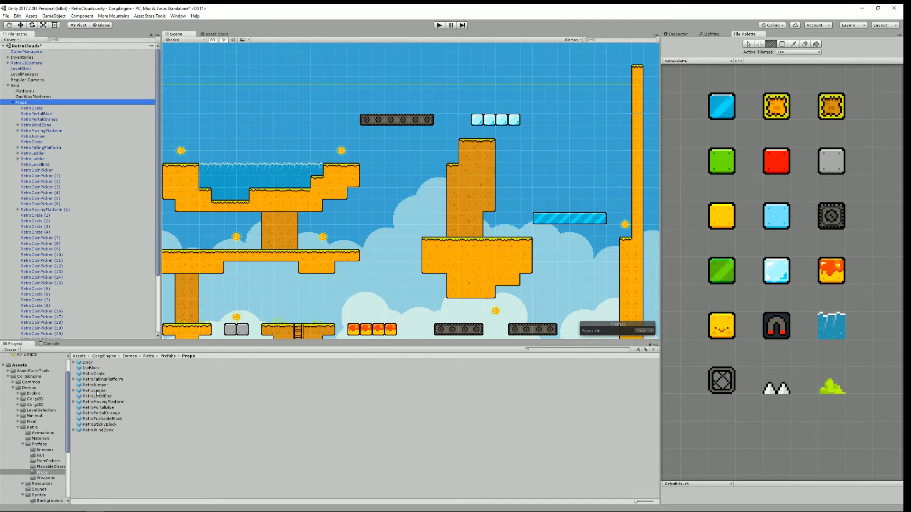
drag(102, 391, 430, 159)
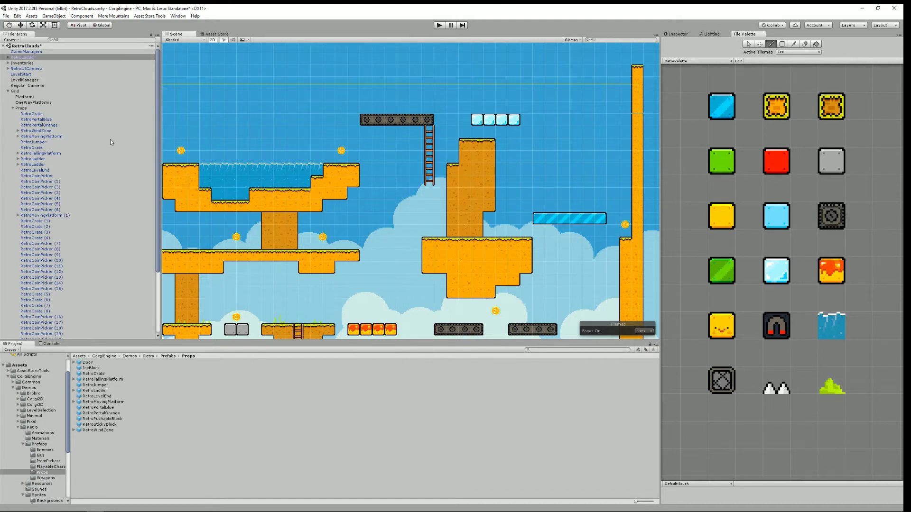
click(20, 24)
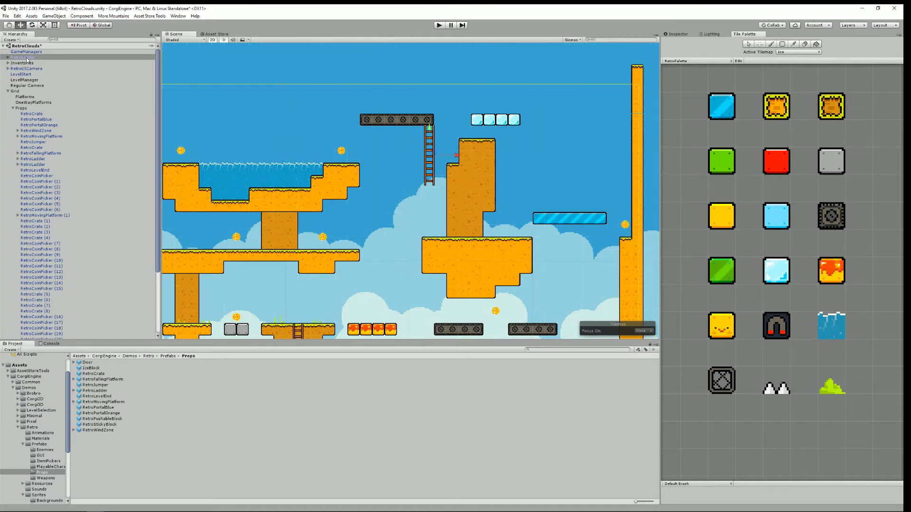
drag(27, 57, 34, 112)
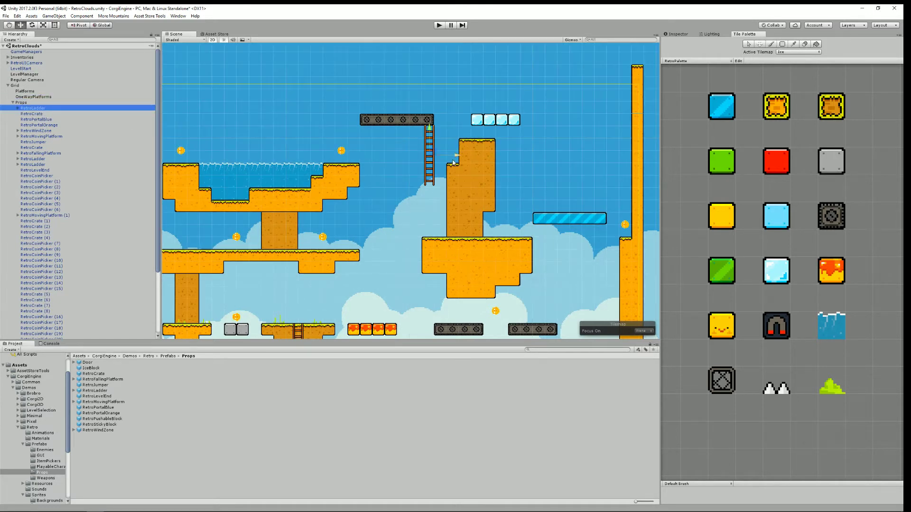
Stand the new ladder on the orange ground platform, close beside the brown pillar, and undo the extra nudge.
drag(436, 156, 432, 205)
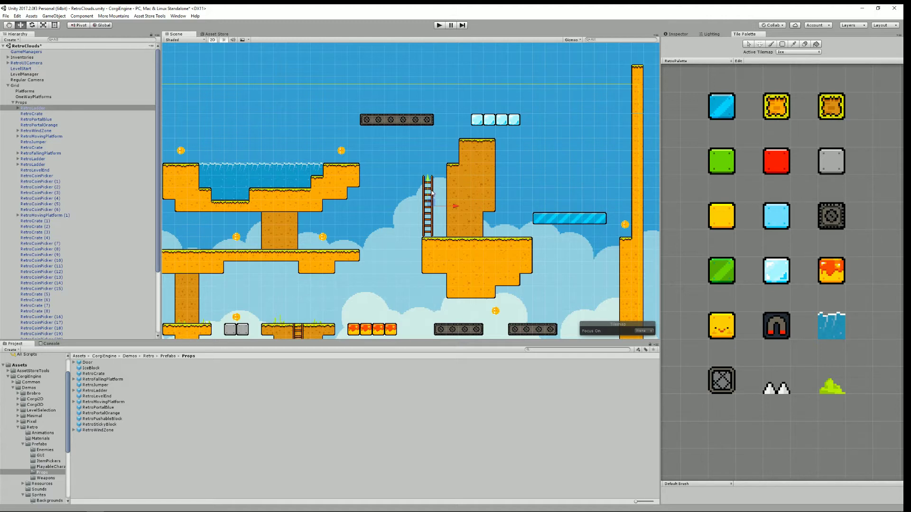
drag(441, 207, 437, 209)
key(ctrl+z)
Add a RetroMovingPlatform prefab under Props and place it above the blue glass strip at X 2, Y 21.5.
drag(97, 402, 531, 193)
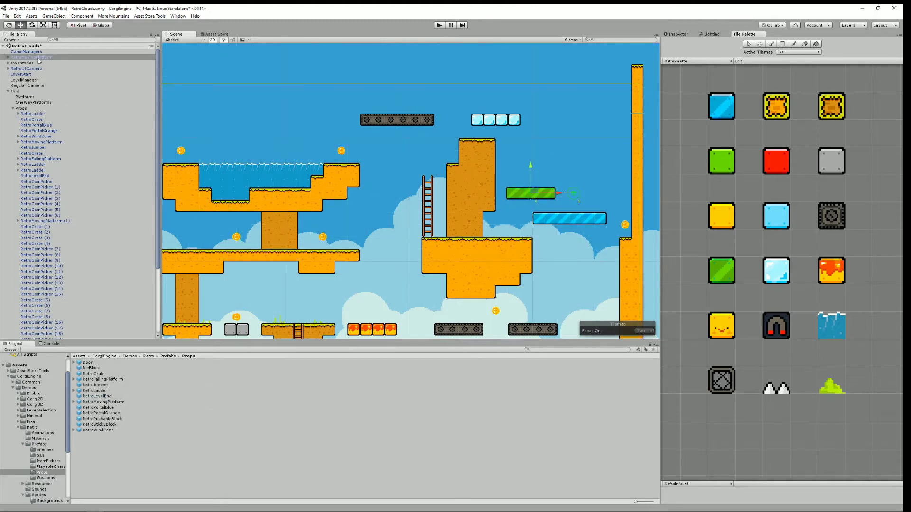
drag(32, 55, 33, 110)
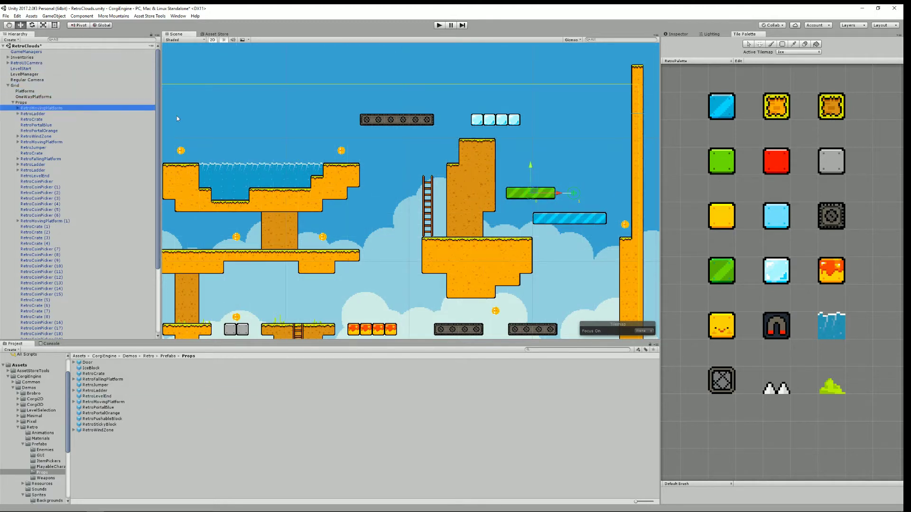
drag(539, 193, 571, 171)
Review the moving platform's path settings and watch its motion in a short play test.
click(677, 34)
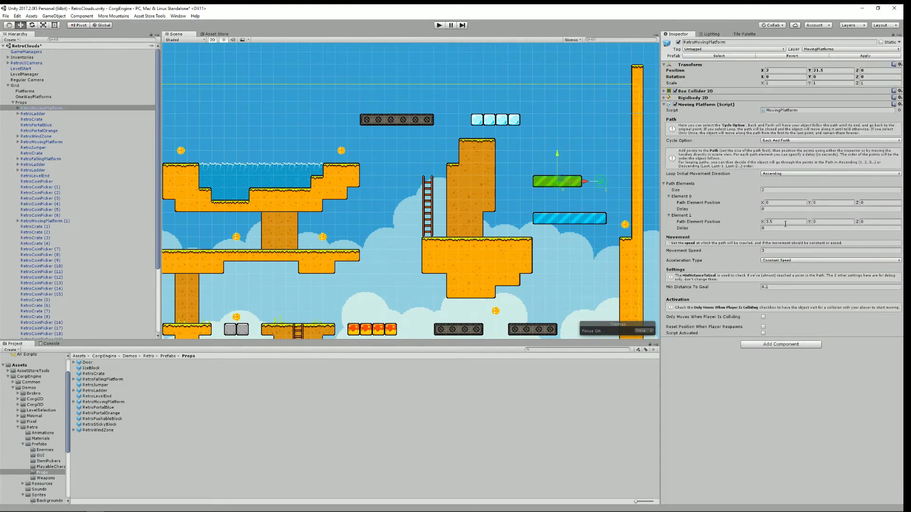
click(768, 190)
click(440, 26)
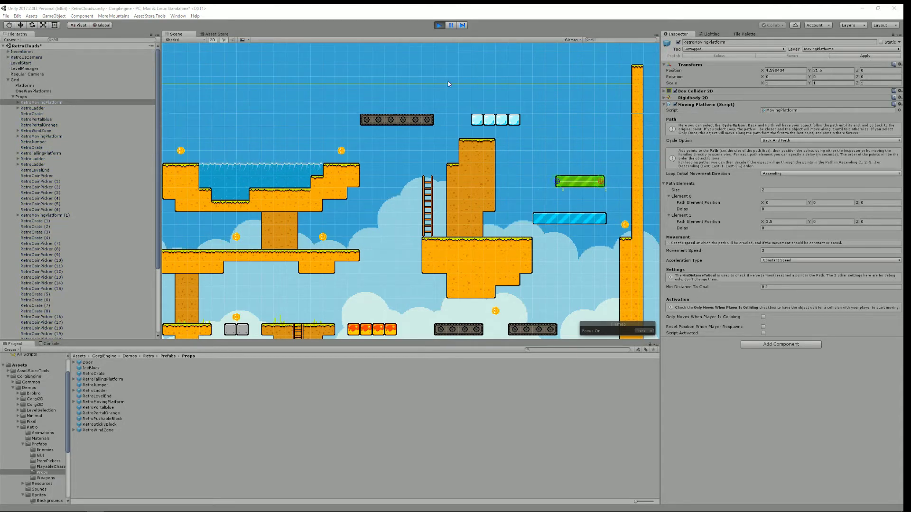
click(441, 25)
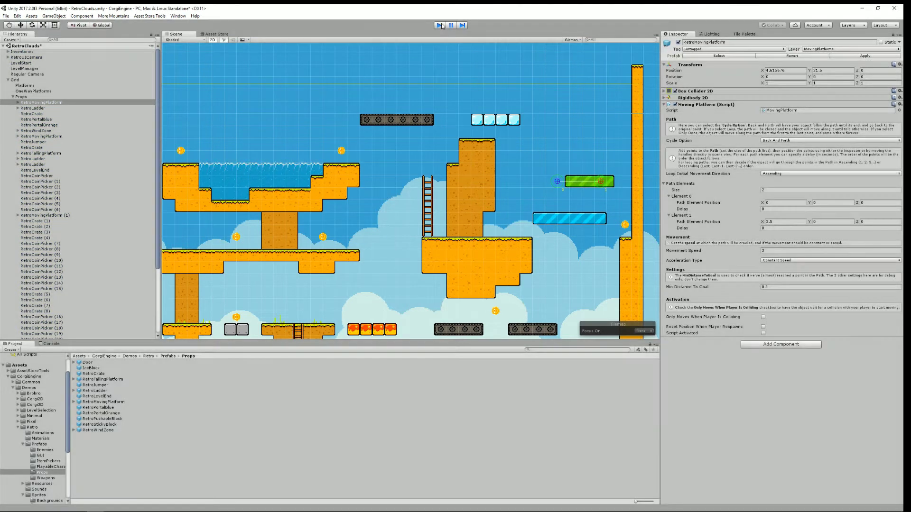
Set the moving platform's path size to 3 with Element 2 at Y 3, and check the route in a play test.
click(772, 191)
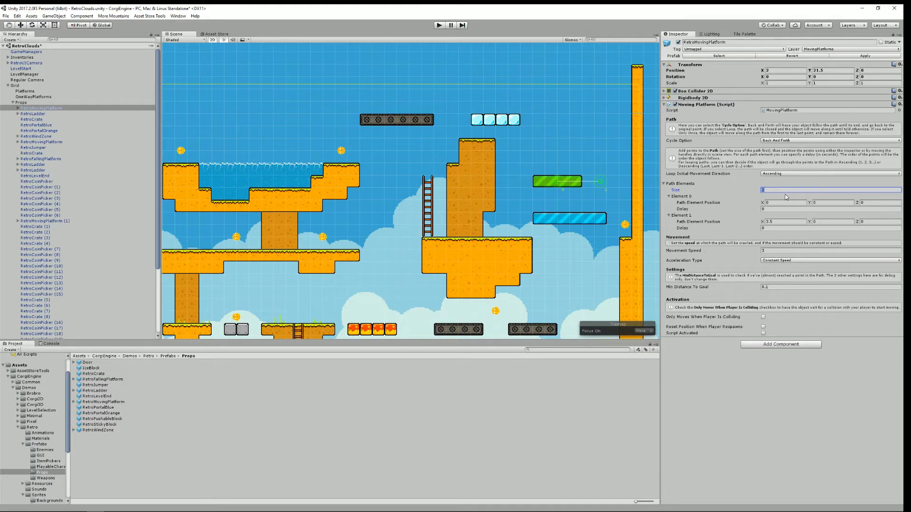
text(3)
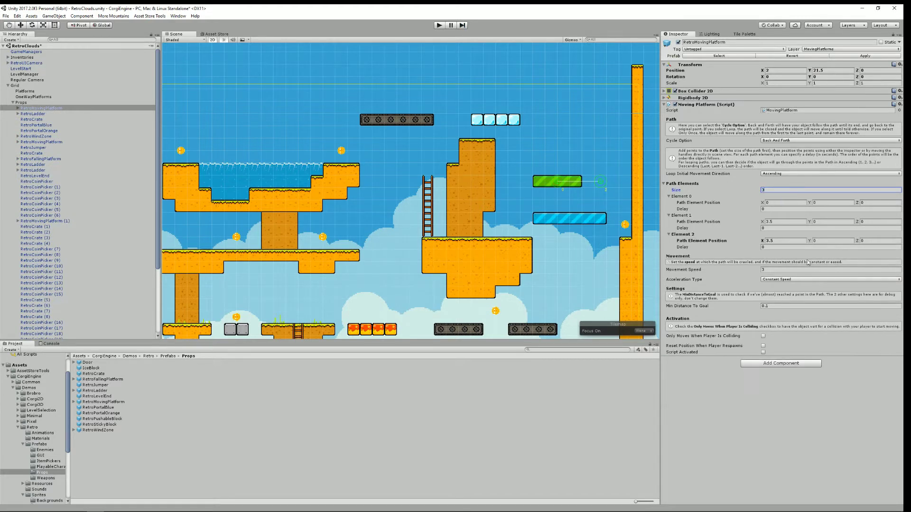
click(788, 241)
click(837, 242)
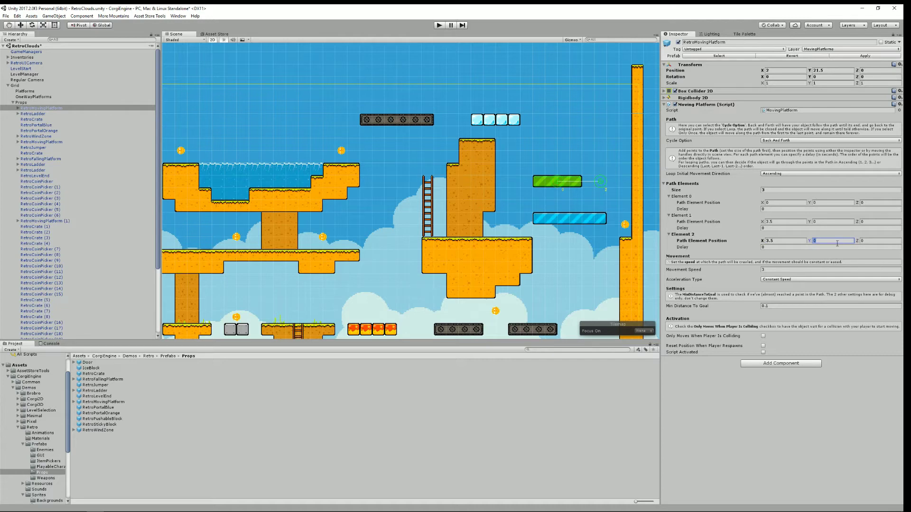
text(3)
click(440, 26)
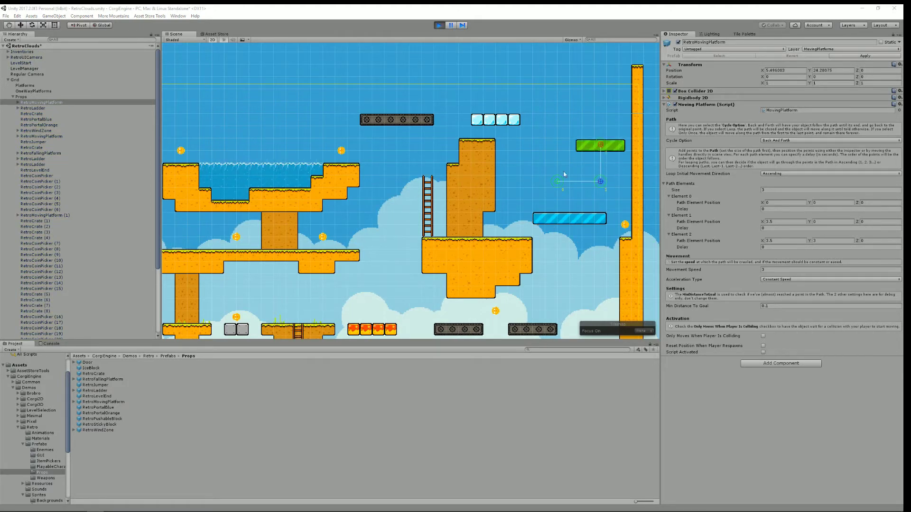
click(440, 27)
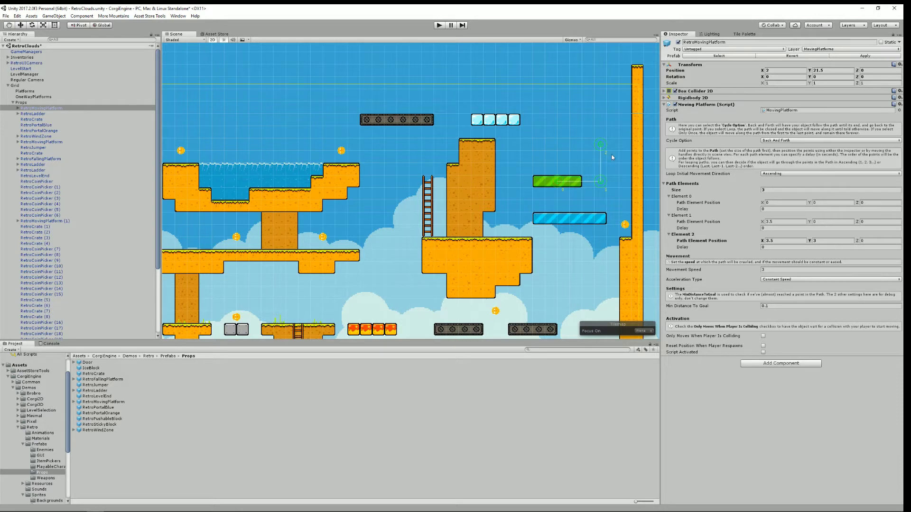
Move the path's Element 2 point freehand in the scene to about X 0.35, Y 5.4 and start a play test.
click(833, 243)
drag(601, 144, 567, 116)
click(439, 25)
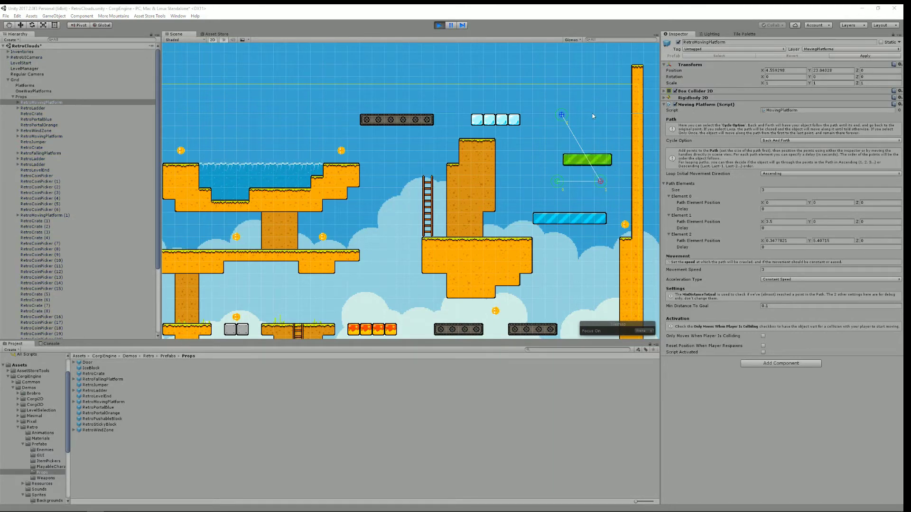
Place RetroJumper, RetroLevelEnd, RetroPortalBlue and RetroWindZone prefabs around the moving platform and ladder, and preview them in a short play test.
click(439, 24)
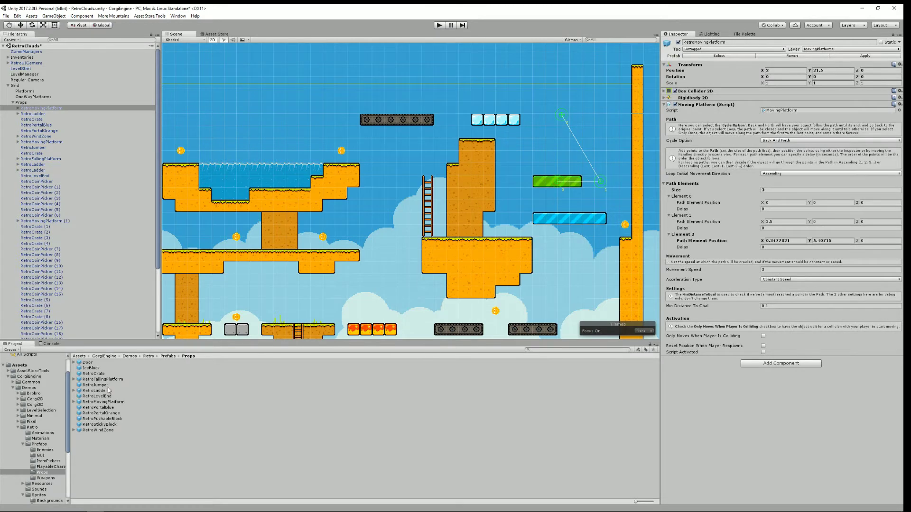
drag(101, 390, 557, 153)
drag(103, 400, 531, 154)
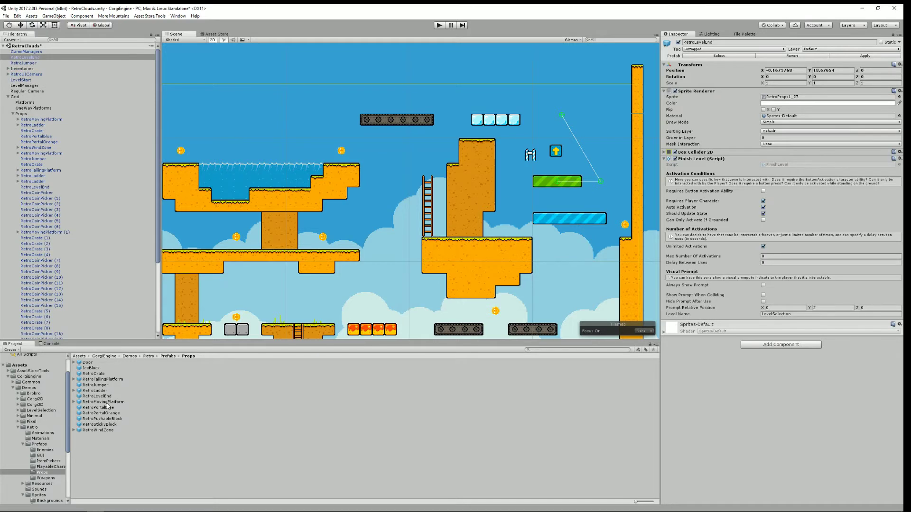
drag(108, 407, 538, 121)
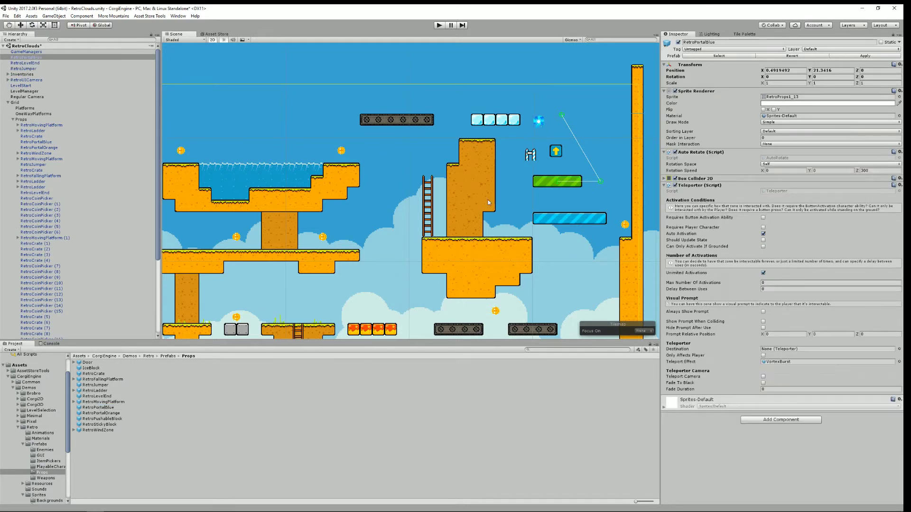
drag(104, 429, 406, 201)
click(439, 26)
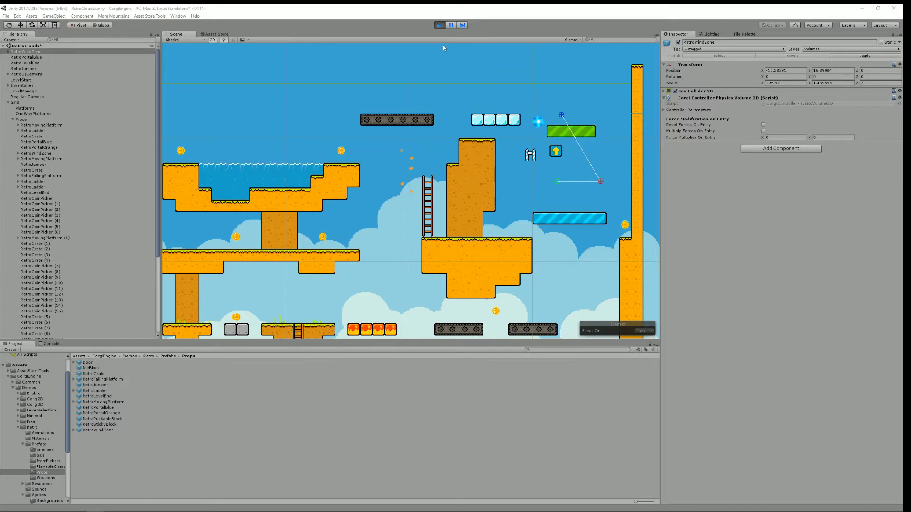
click(439, 25)
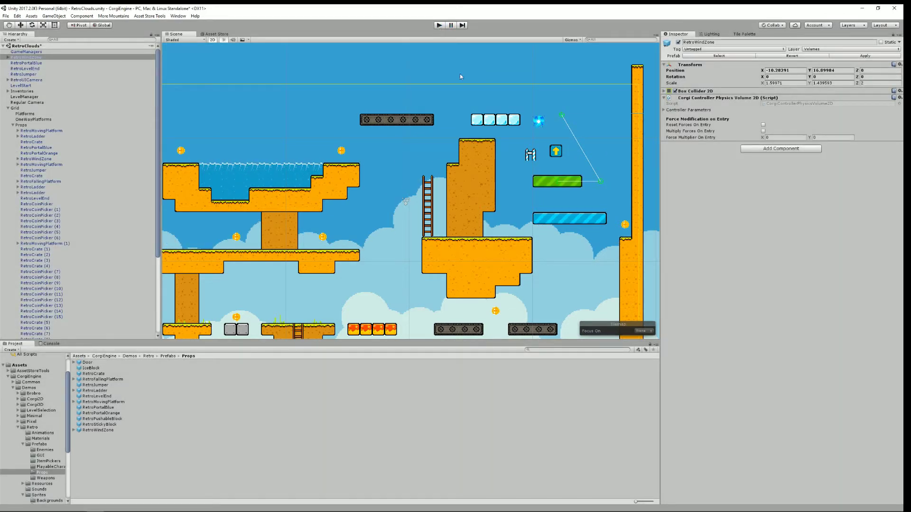
Inspect the OneWayPlatforms tilemap, the green moving platform's components and the tile palette.
click(567, 221)
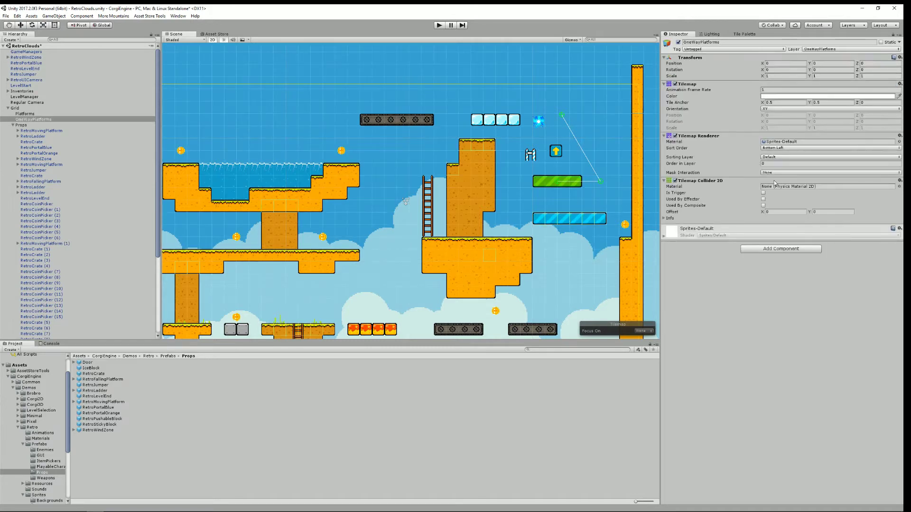
click(548, 183)
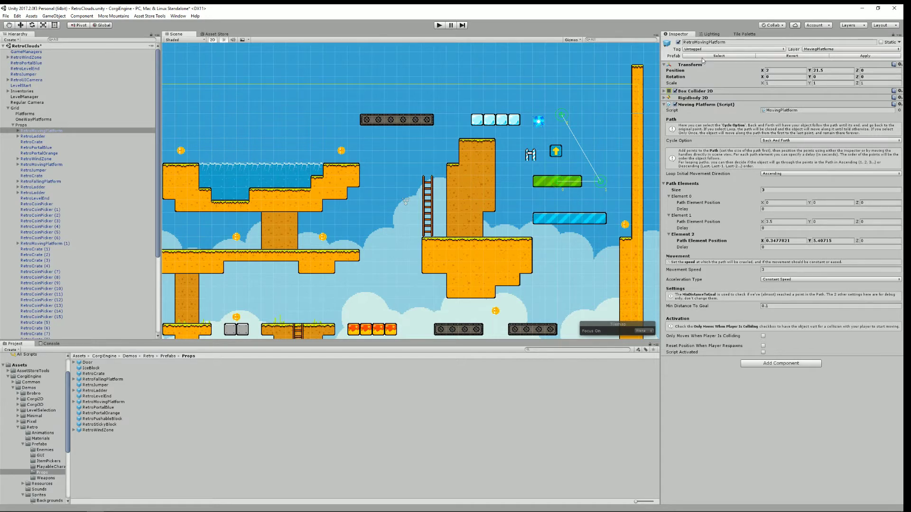
click(739, 34)
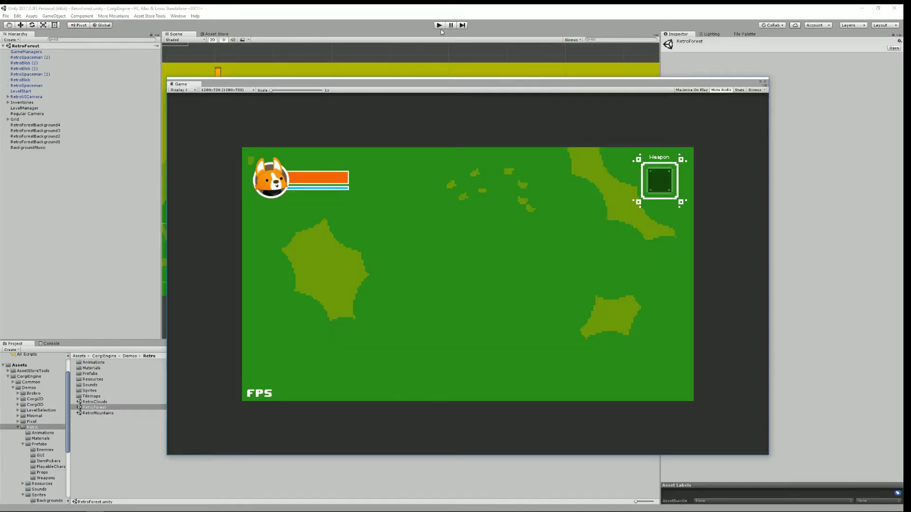
Start a play test of the RetroForest scene and fire the machine gun at the crates under the pillar.
click(439, 26)
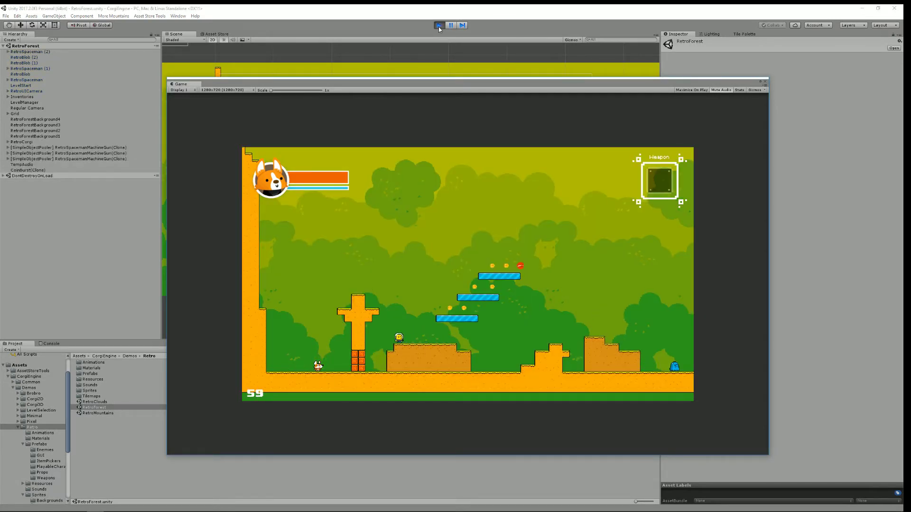
key(i)
key(i)
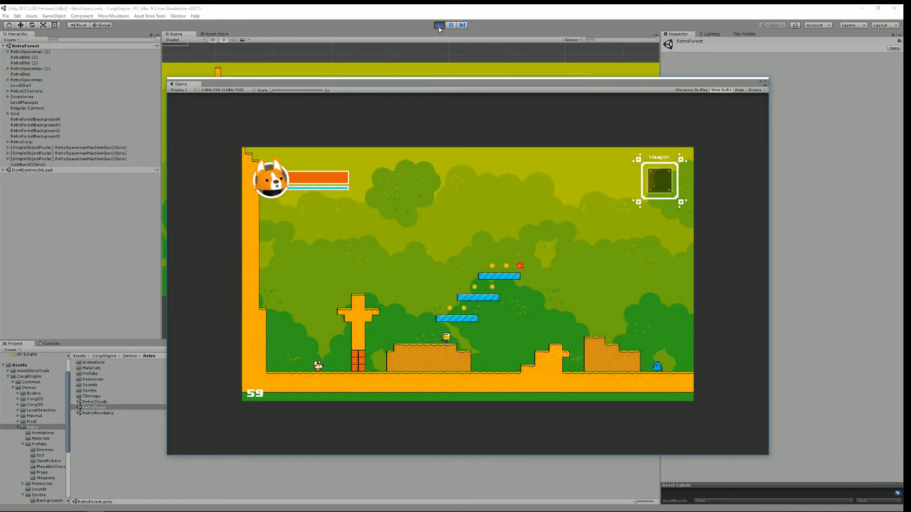
key(t)
key(e)
key(e)
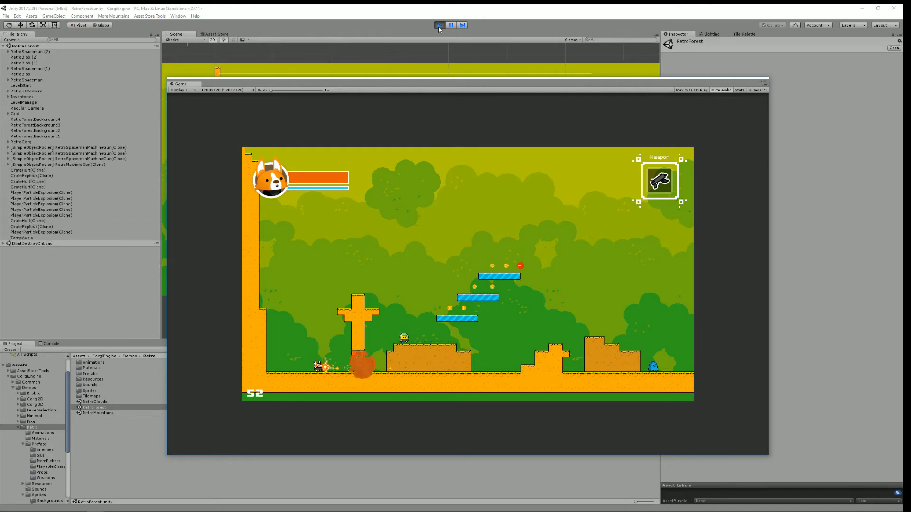
Run the corgi past the crates while firing to check how shooting affects its movement, and stop the play test.
key(Right)
key(Right)
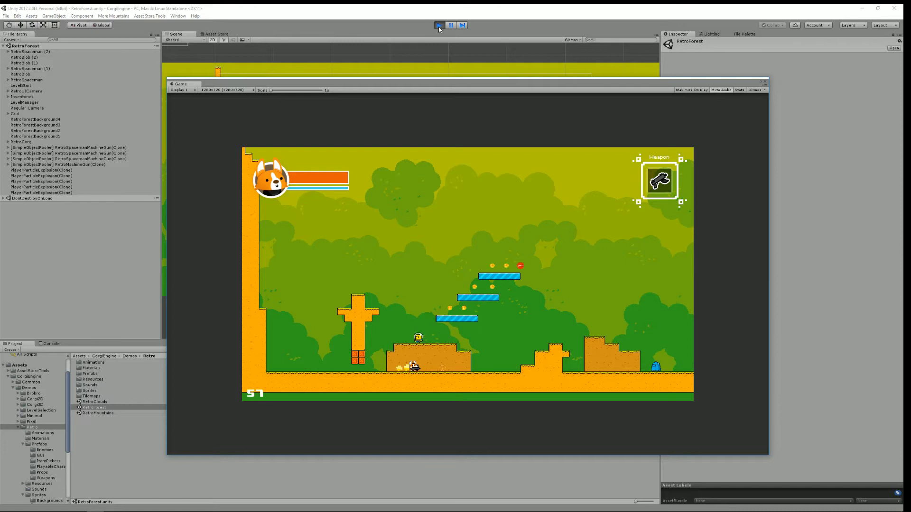
key(e)
key(e)
key(Right)
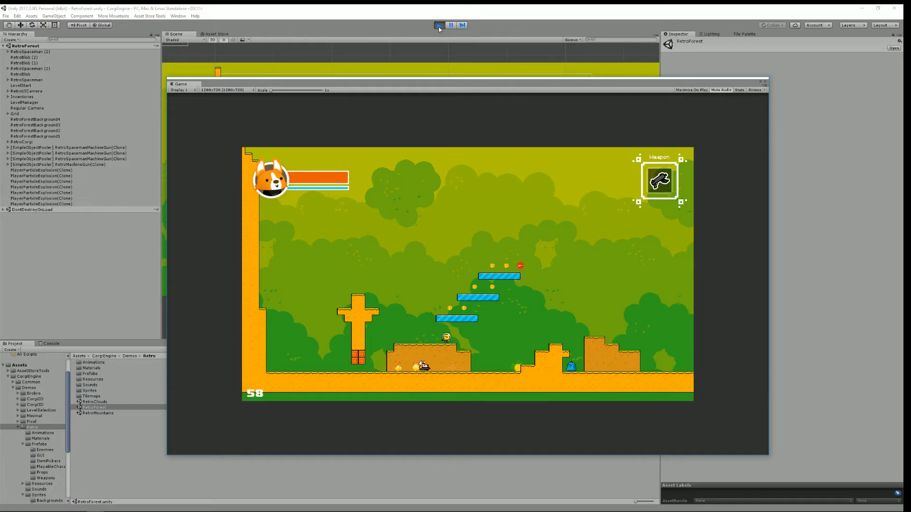
key(e)
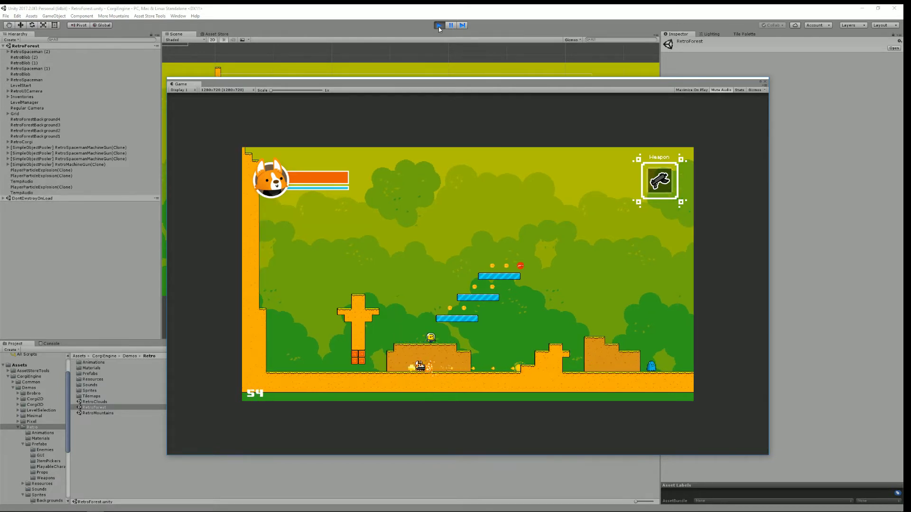
key(Right)
key(e)
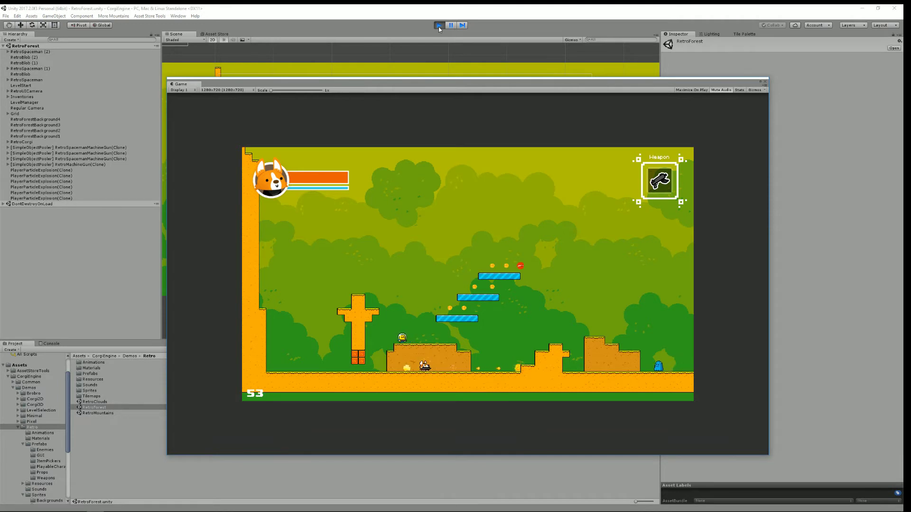
key(Right)
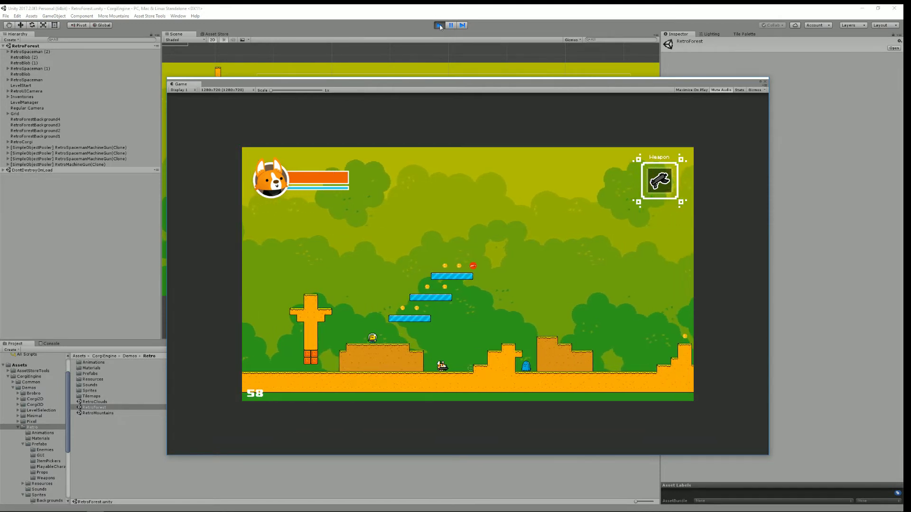
click(439, 25)
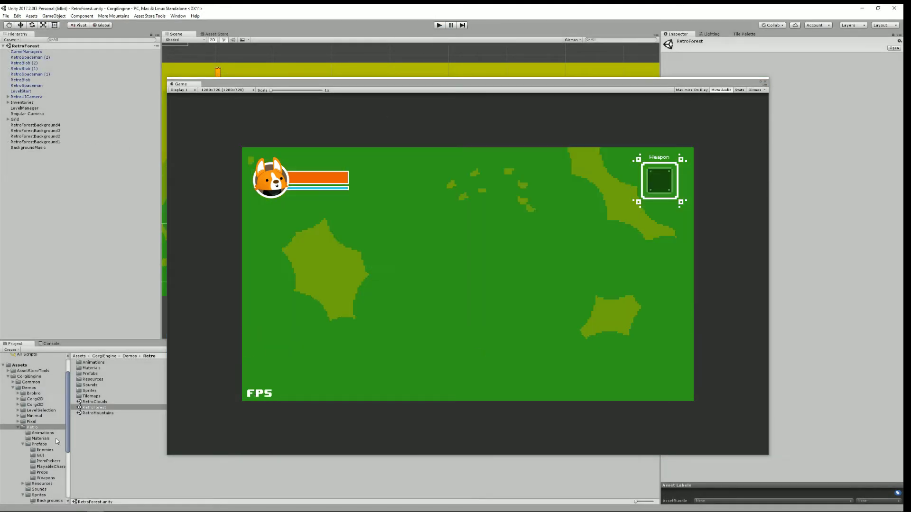
Set the Movement Multiplier of the RetroMachineGun prefab in the Retro Weapons prefabs to 0.
double_click(95, 375)
double_click(98, 391)
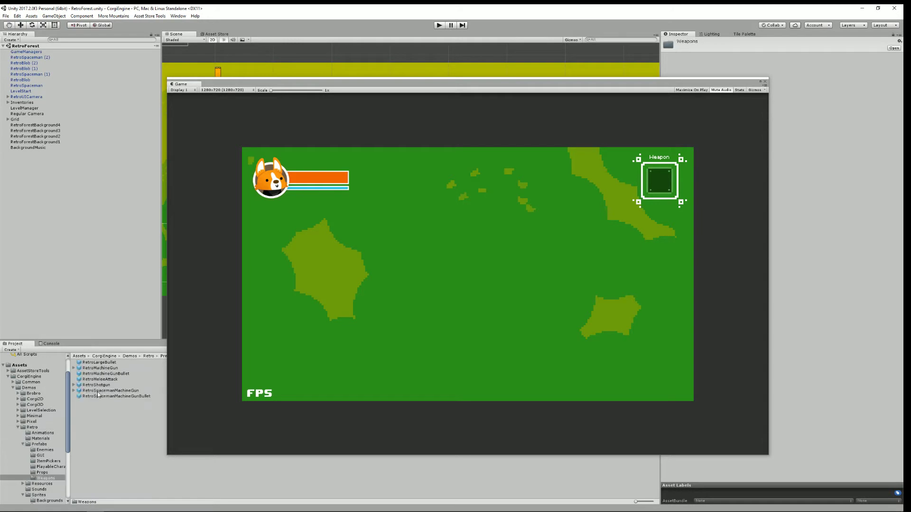
click(120, 369)
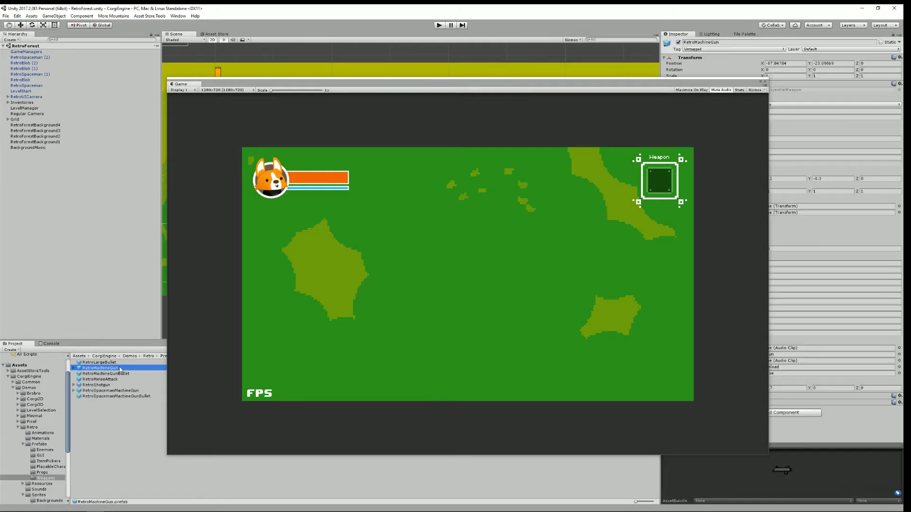
drag(724, 88, 564, 258)
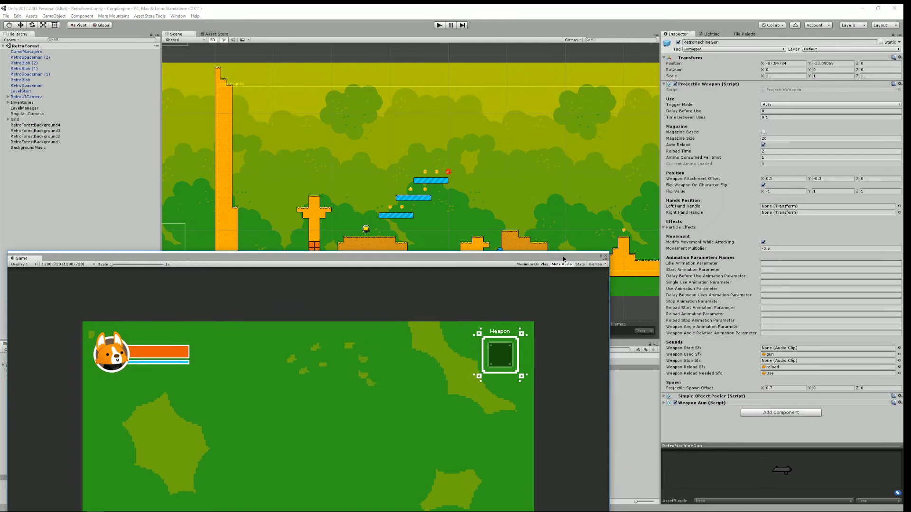
click(763, 242)
drag(451, 257, 512, 102)
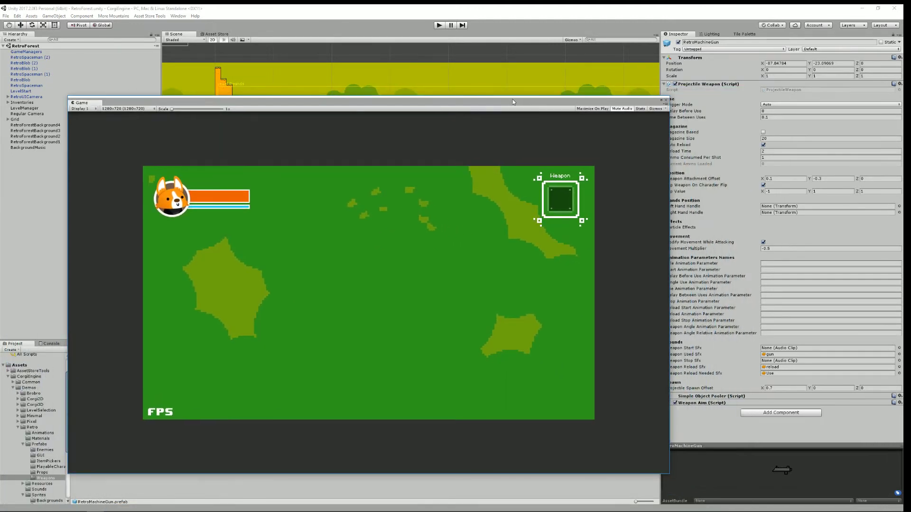
click(775, 249)
text(0)
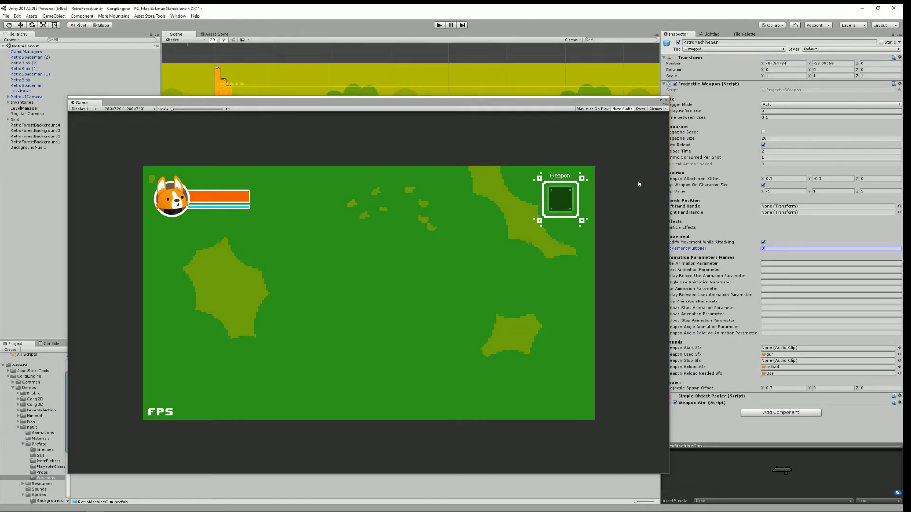
Play-test RetroForest, picking up the machine gun and alternately moving and firing to check the corgi's movement while shooting.
click(440, 27)
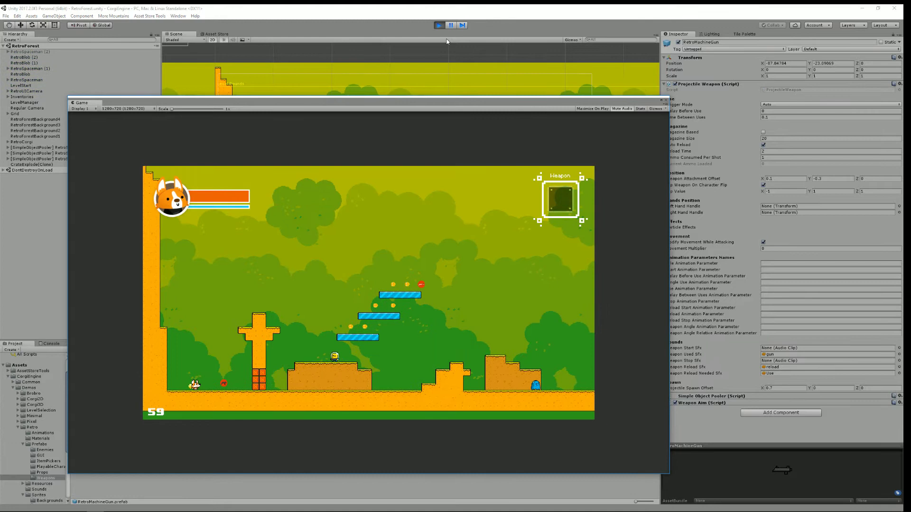
key(Right)
key(Left)
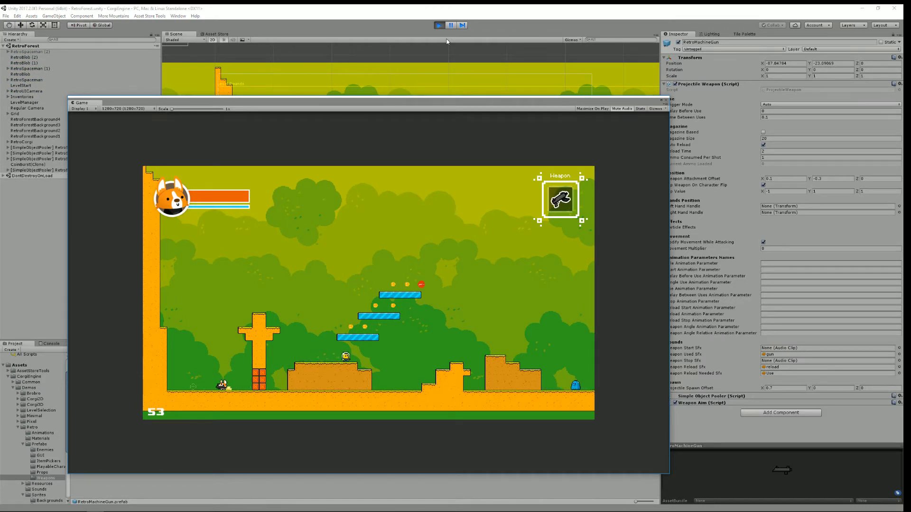
key(Right)
key(e)
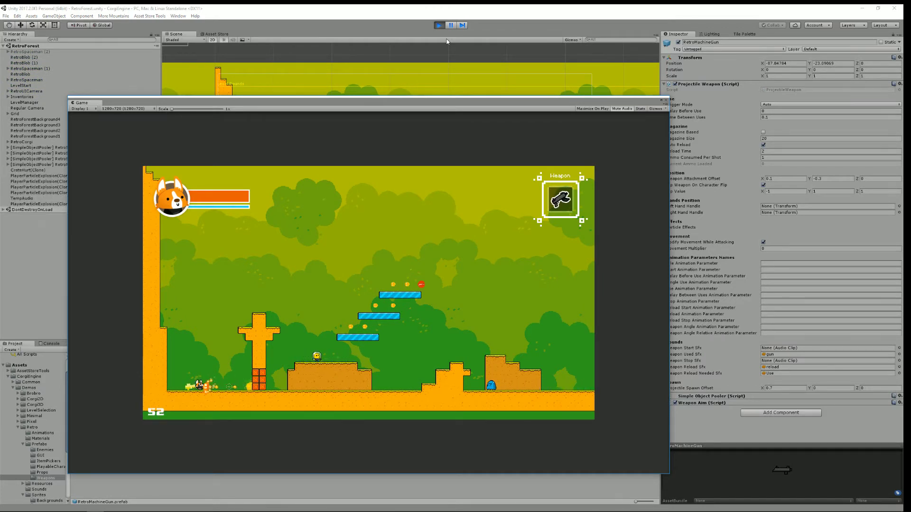
key(e)
key(Right)
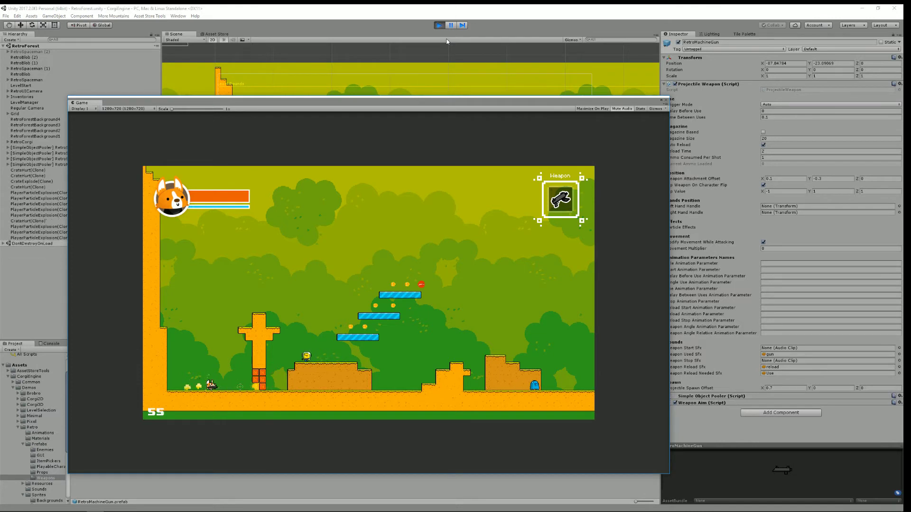
key(e)
key(Right)
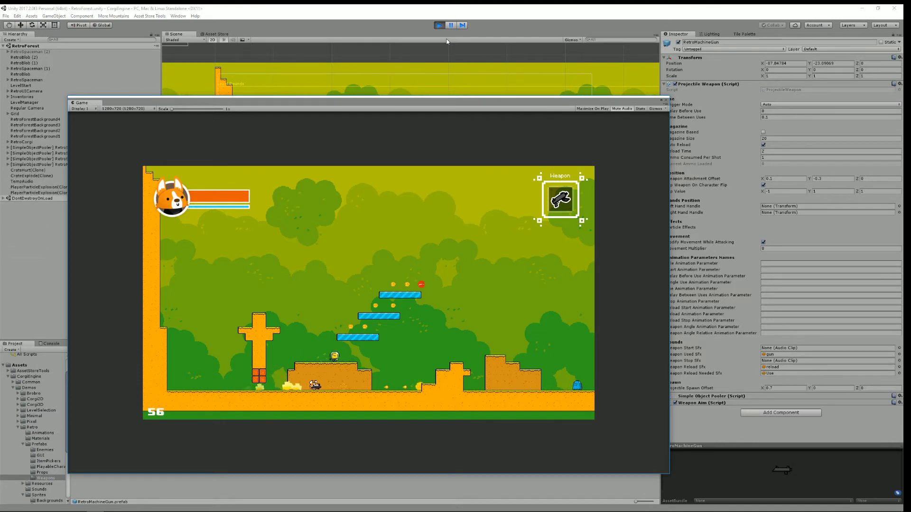
key(Right)
key(Left)
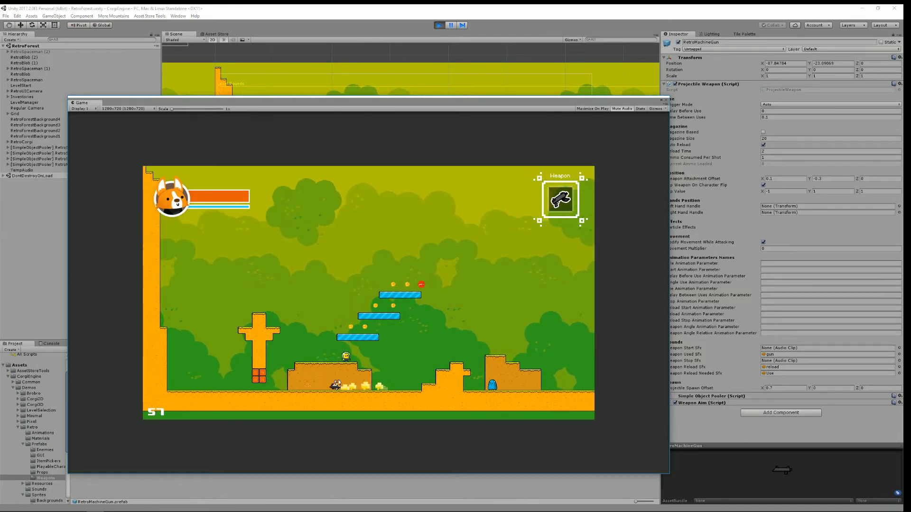
key(Left)
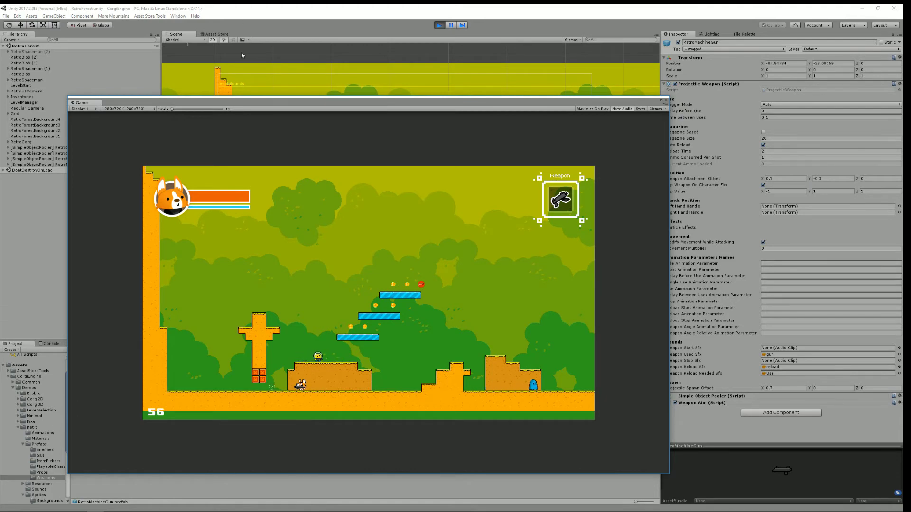
Uncover the Scene view during play, select the RetroCorgi character and examine its Character Particles settings.
drag(300, 102, 575, 300)
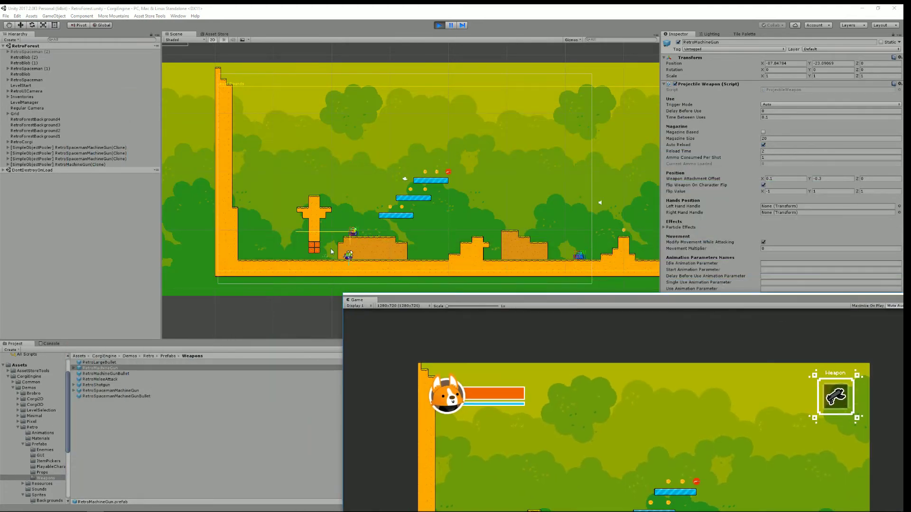
click(348, 256)
click(349, 257)
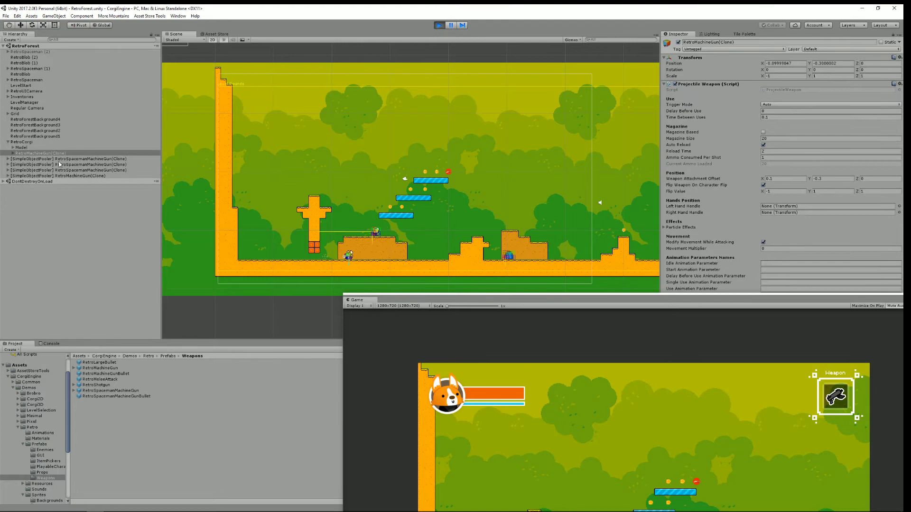
click(28, 142)
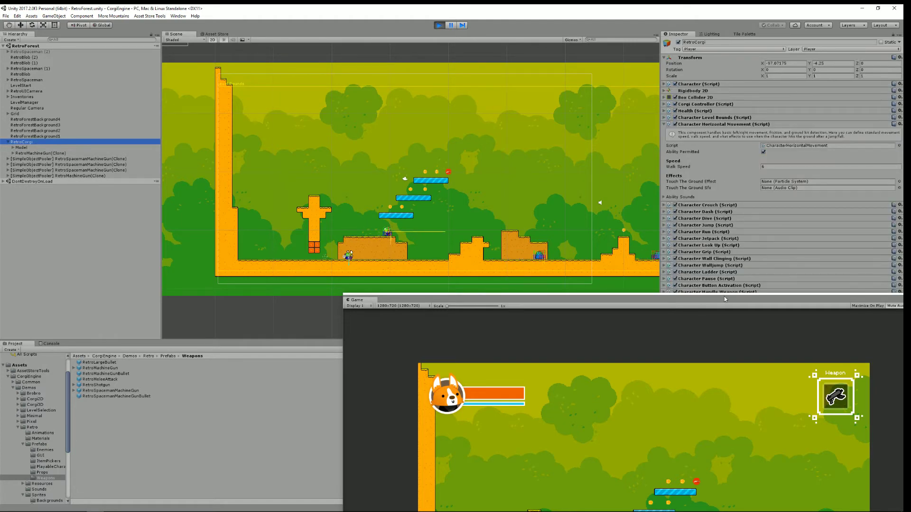
drag(724, 299, 343, 261)
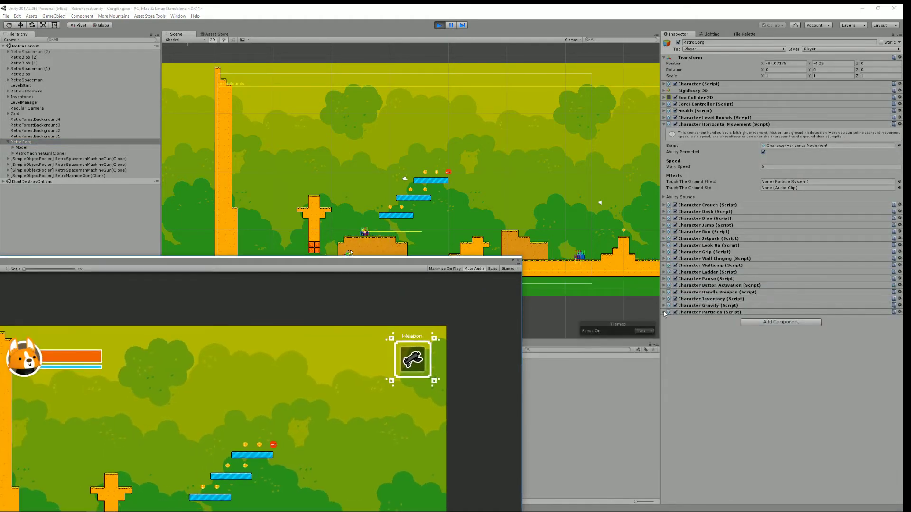
click(665, 312)
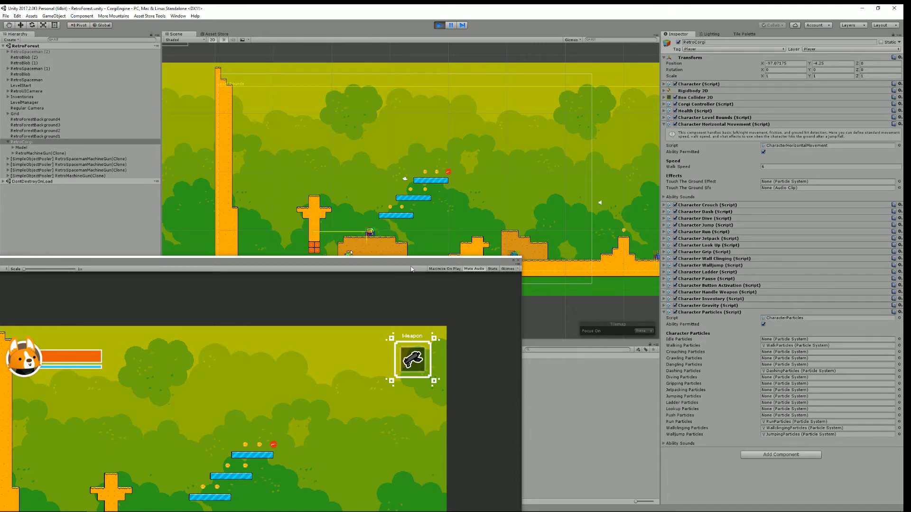
Bring the Game view back over the Scene view and run the corgi back and forth while firing to observe its walking particles.
drag(414, 260, 644, 91)
key(Left)
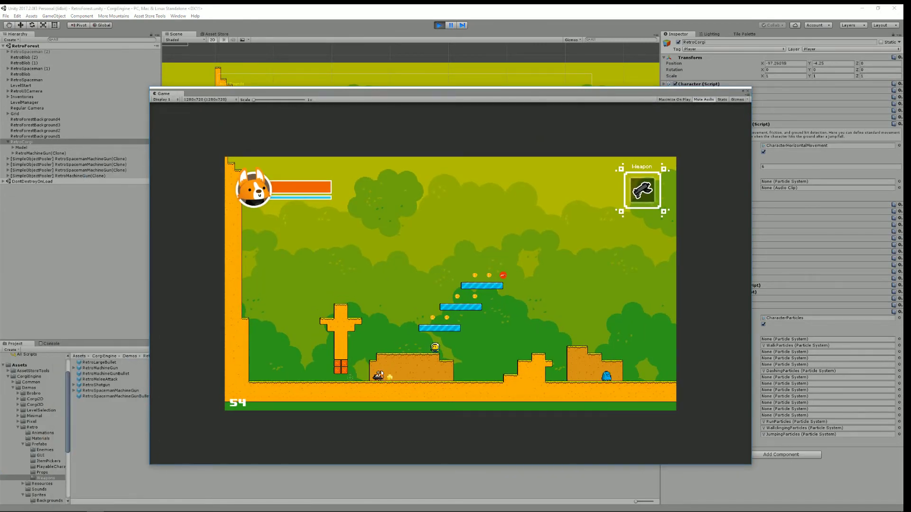
key(f)
key(Right)
key(f)
key(Right)
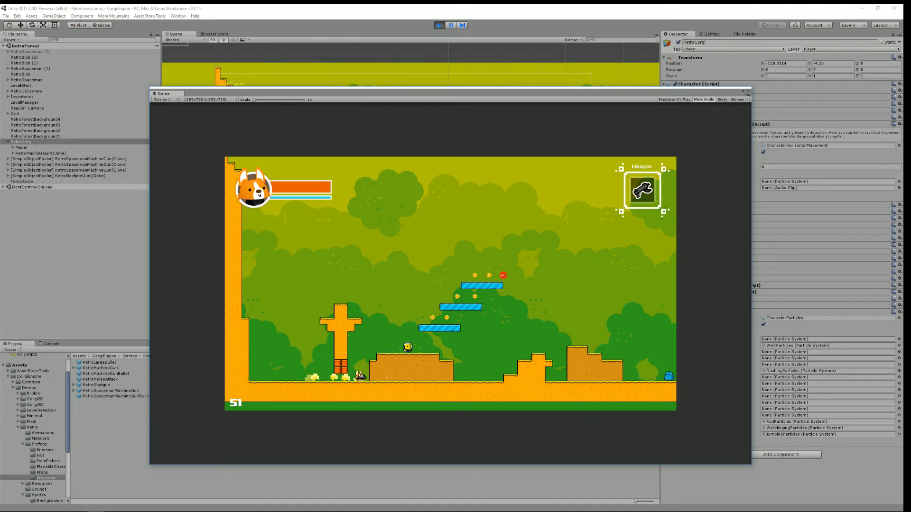
key(Left)
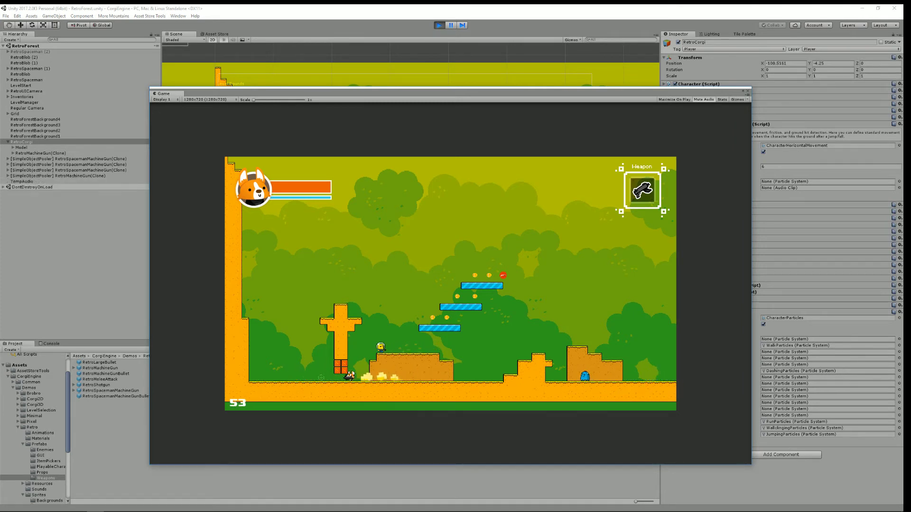
Wall-jump the corgi along the level's outer wall and drop back down to observe its wall-clinging and walljump particles.
key(space)
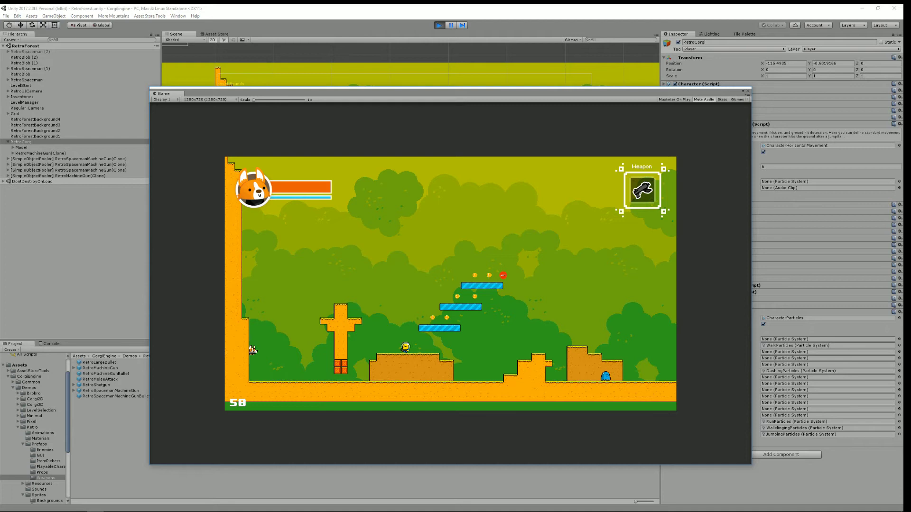
key(space)
key(space)
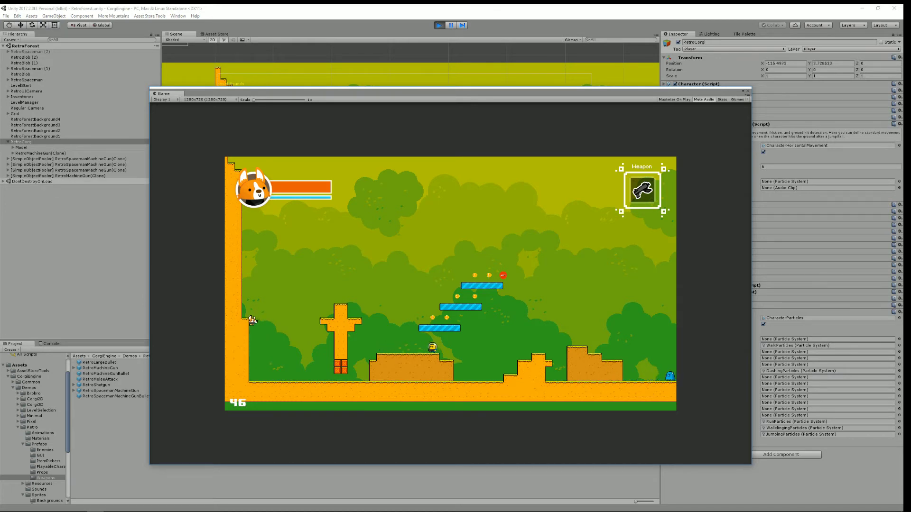
key(space)
key(space)
key(Right)
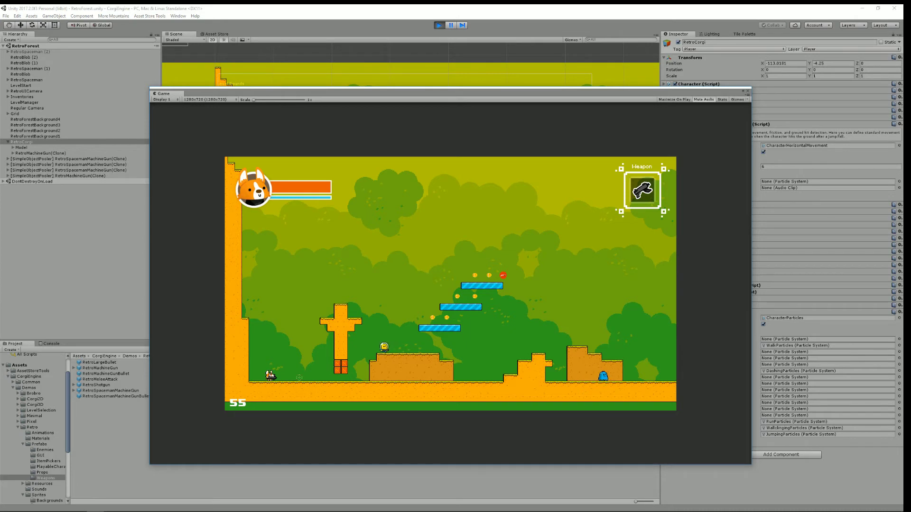
Walk the corgi away from the wall past the crates, swapping the machine gun for the melee weapon on the way.
key(space)
key(Right)
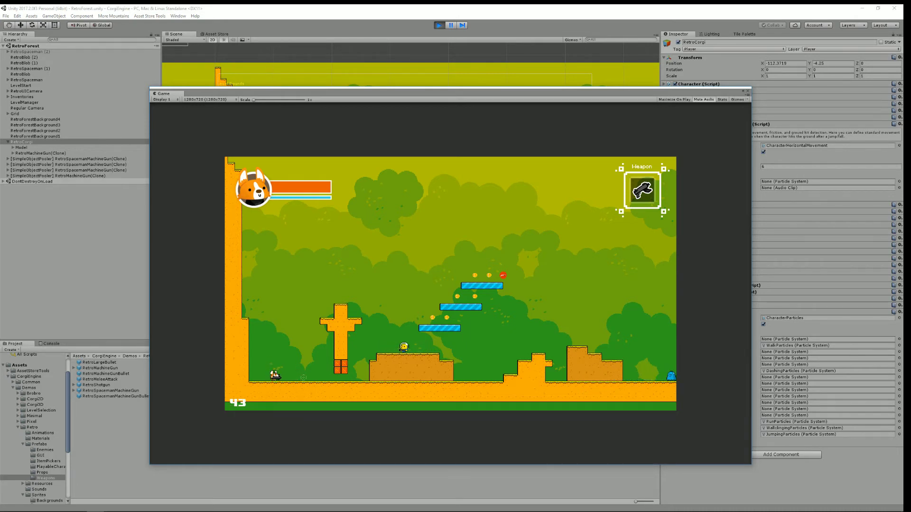
key(Right)
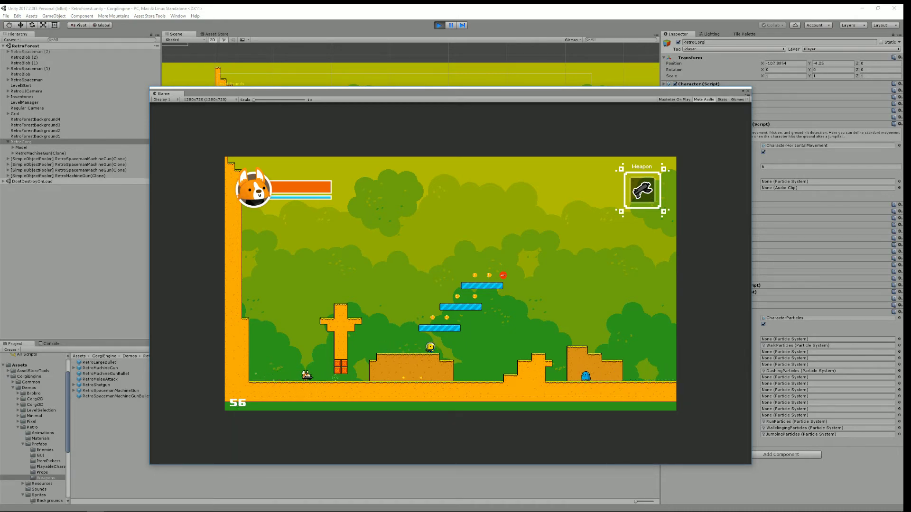
key(Right)
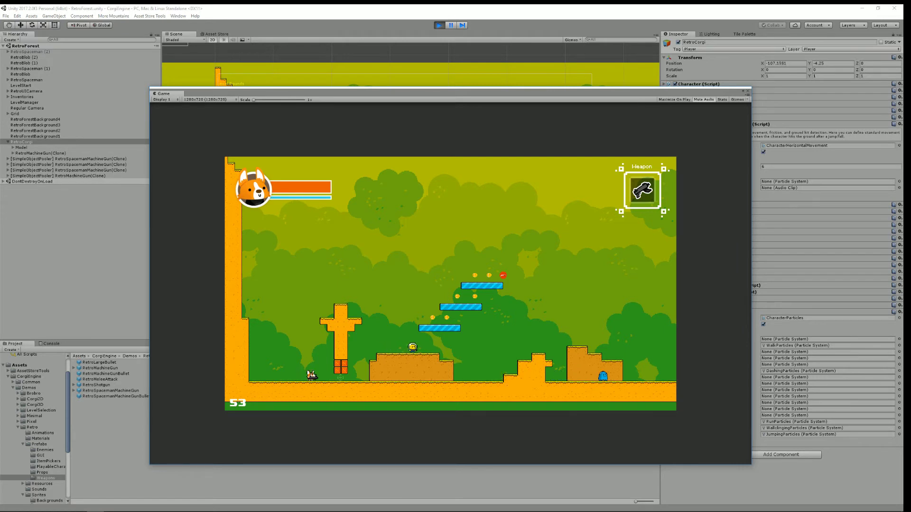
key(t)
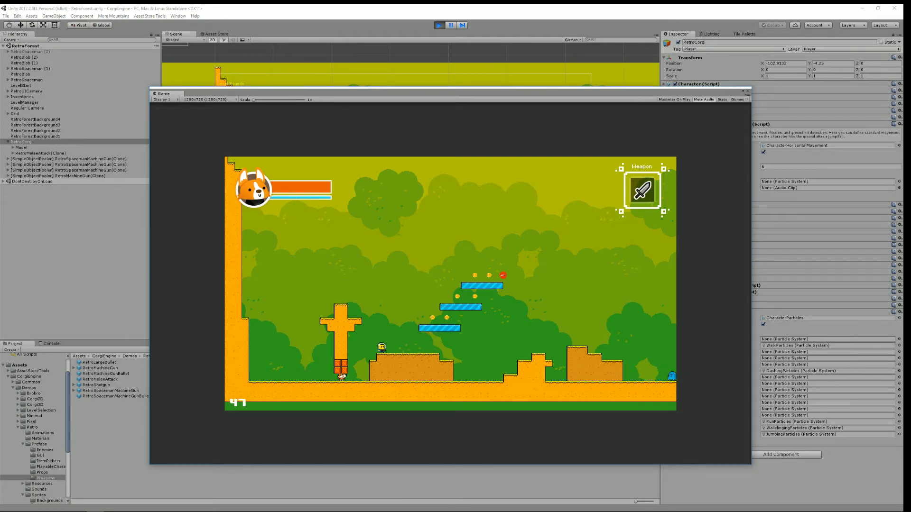
key(Right)
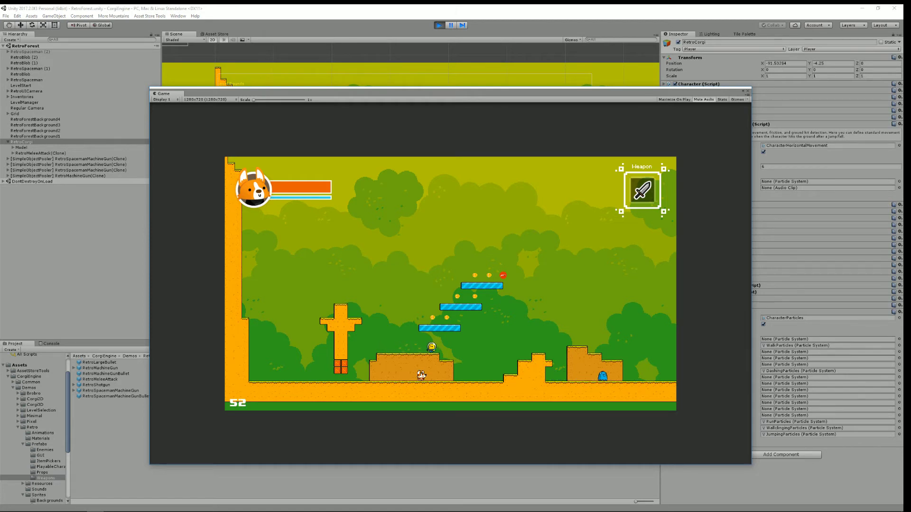
key(Right)
key(Right)
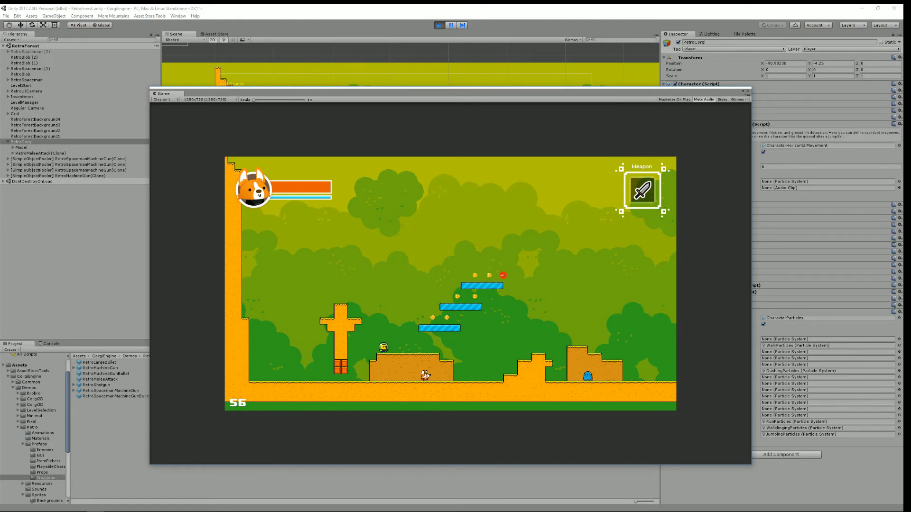
key(Right)
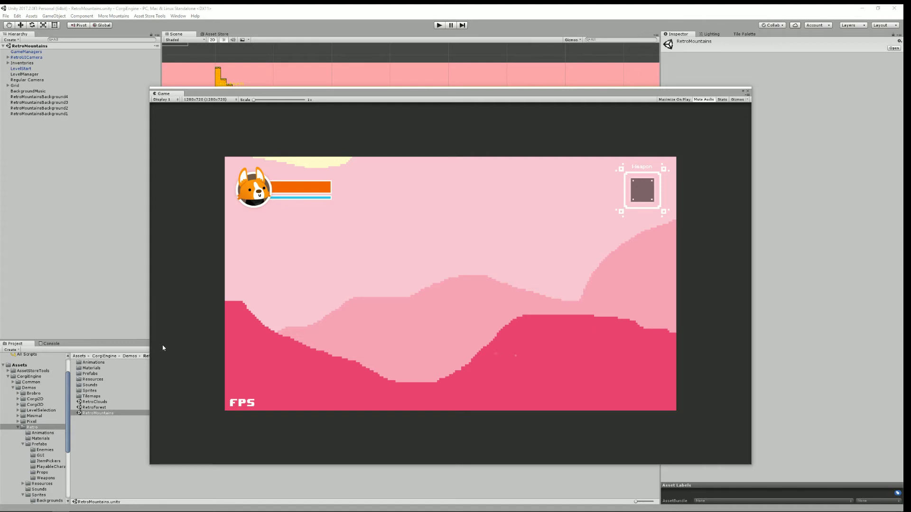
Open the MinimalRooms scene from the Minimal demo folder and frame both rooms in the uncovered Scene view.
click(19, 428)
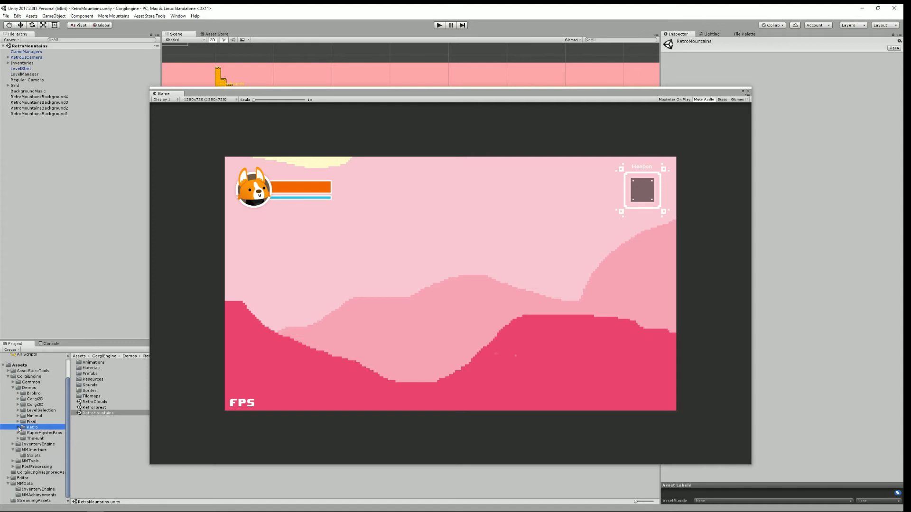
click(29, 388)
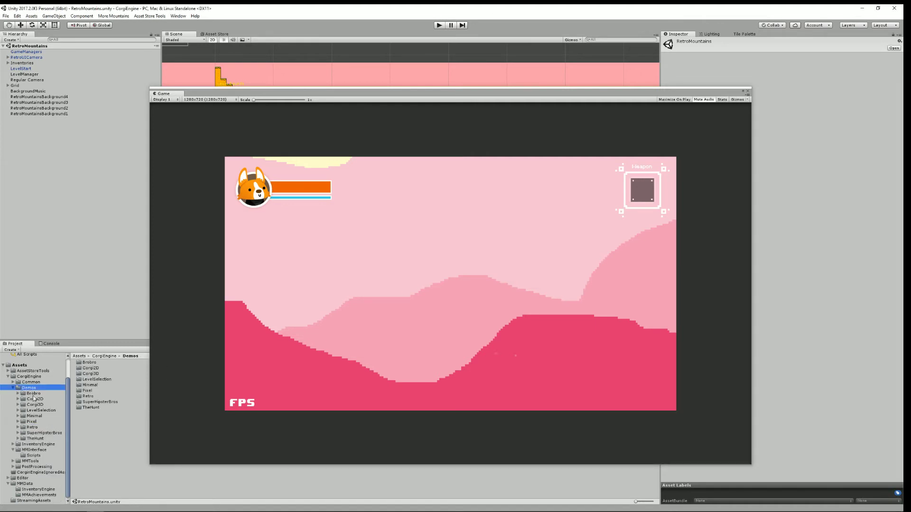
click(36, 416)
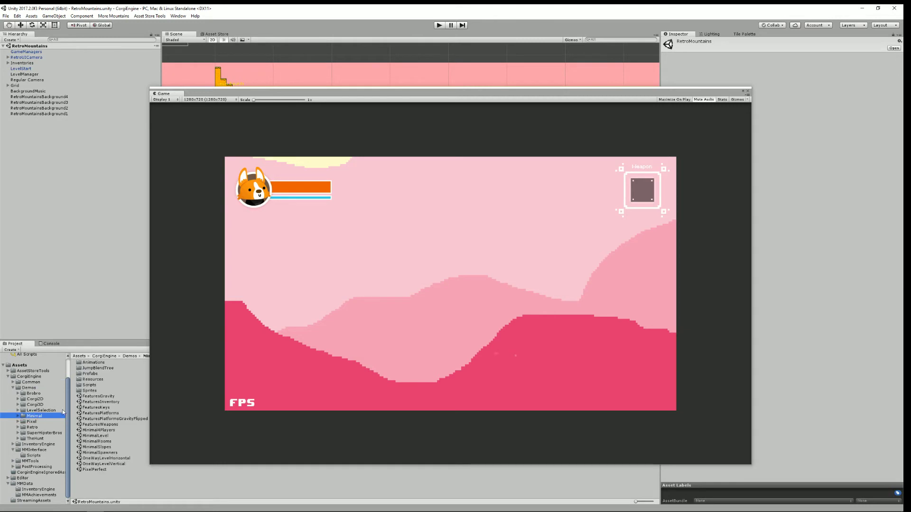
click(100, 442)
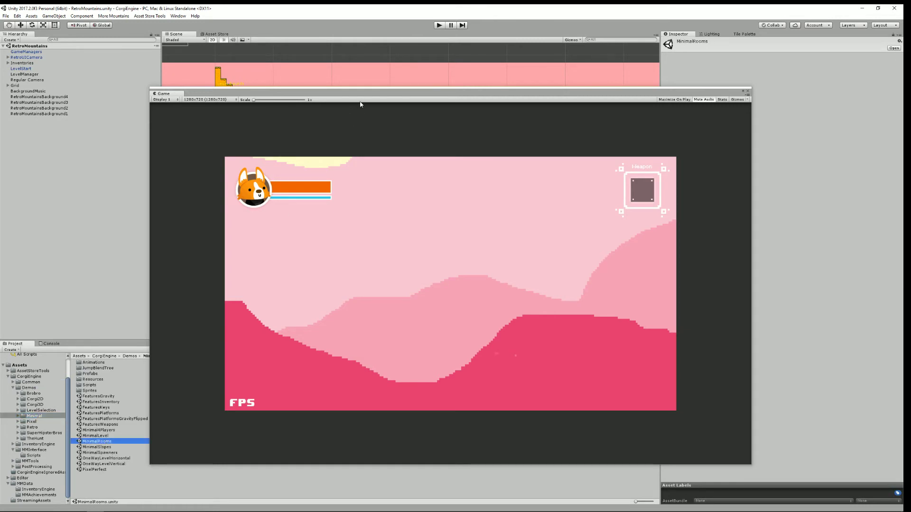
drag(367, 93, 707, 331)
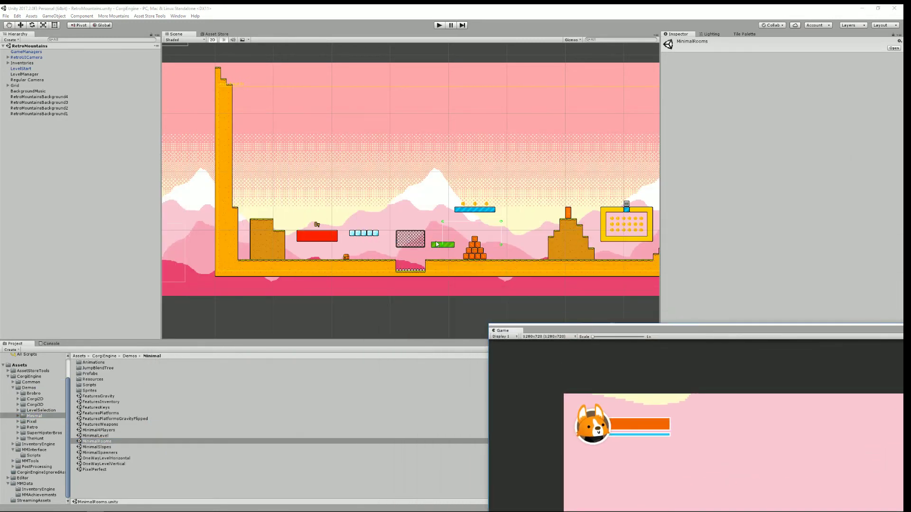
double_click(97, 443)
middle_drag(479, 206, 353, 162)
scroll(404, 209, down, 2)
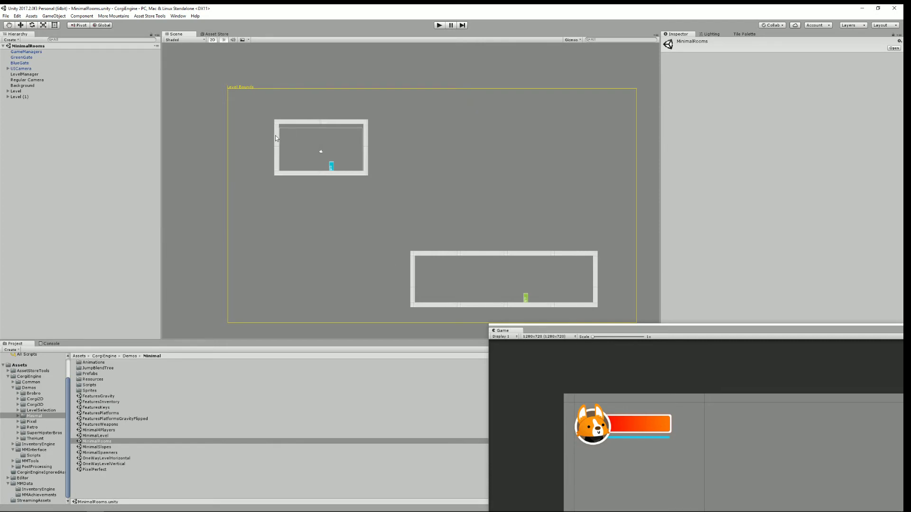
Play-test MinimalRooms with the Game view in front, walking the character to the blue gate and teleporting through it.
click(438, 27)
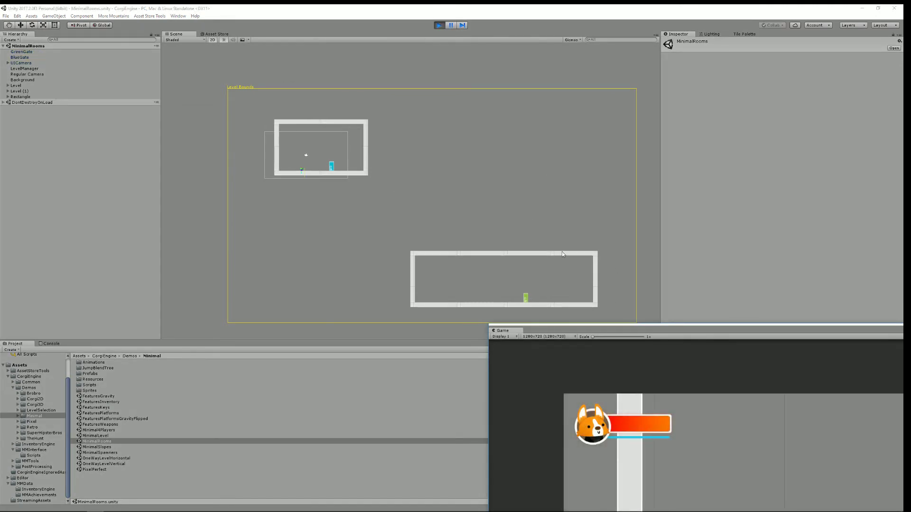
drag(625, 331, 371, 115)
key(Right)
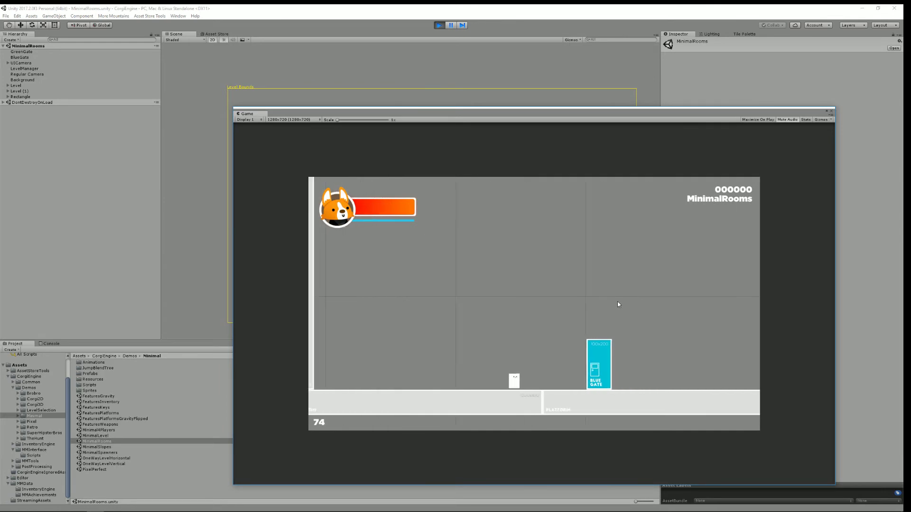
key(Left)
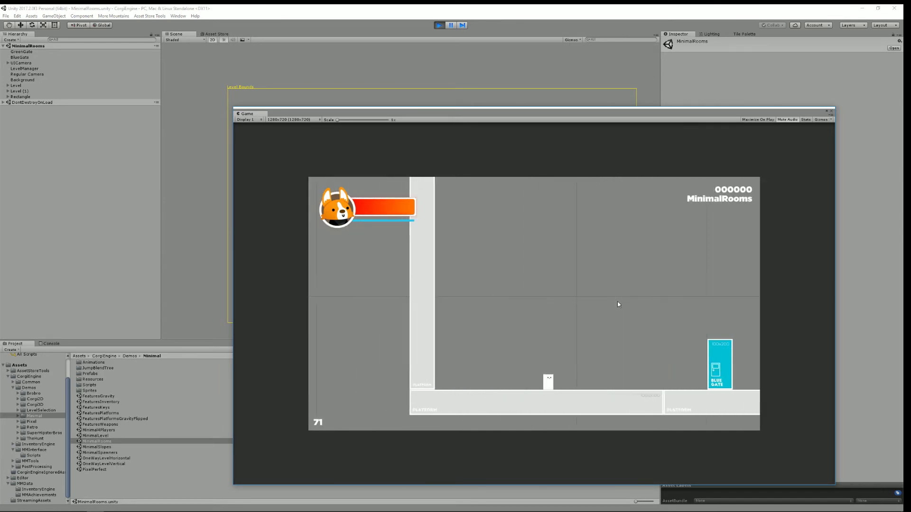
key(Right)
key(Right)
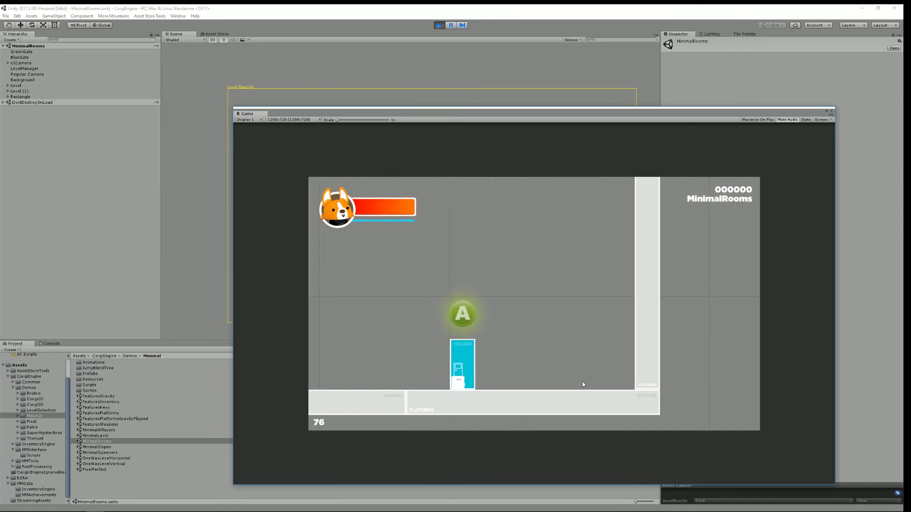
key(space)
key(Right)
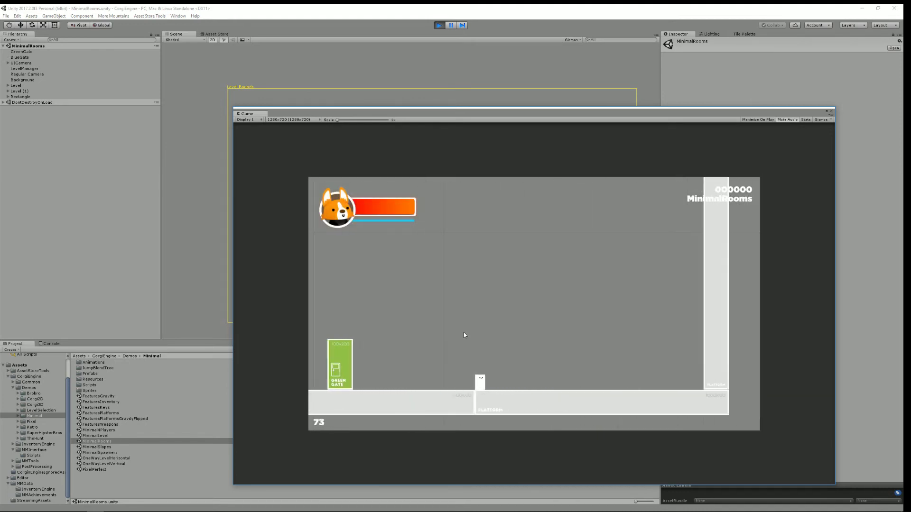
Explore the green gate's room, teleport back through the green gate, and stop the play test.
key(Left)
key(Left)
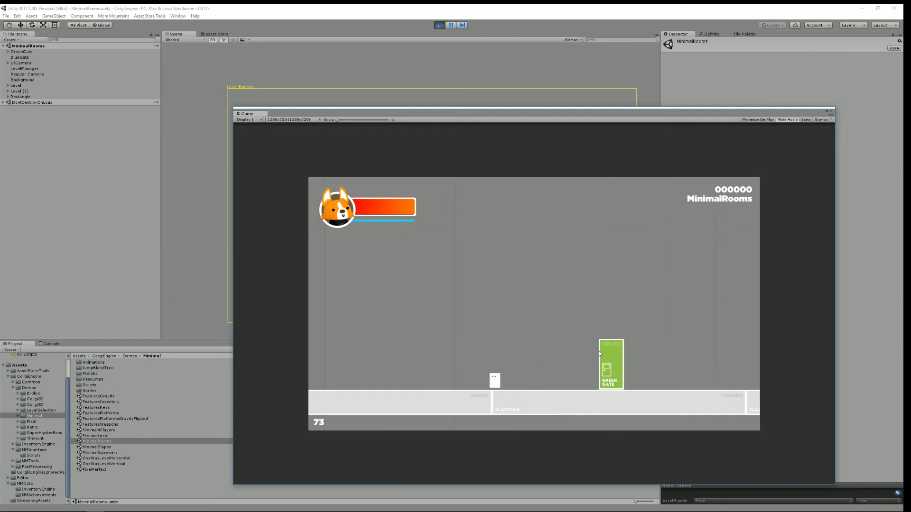
key(Right)
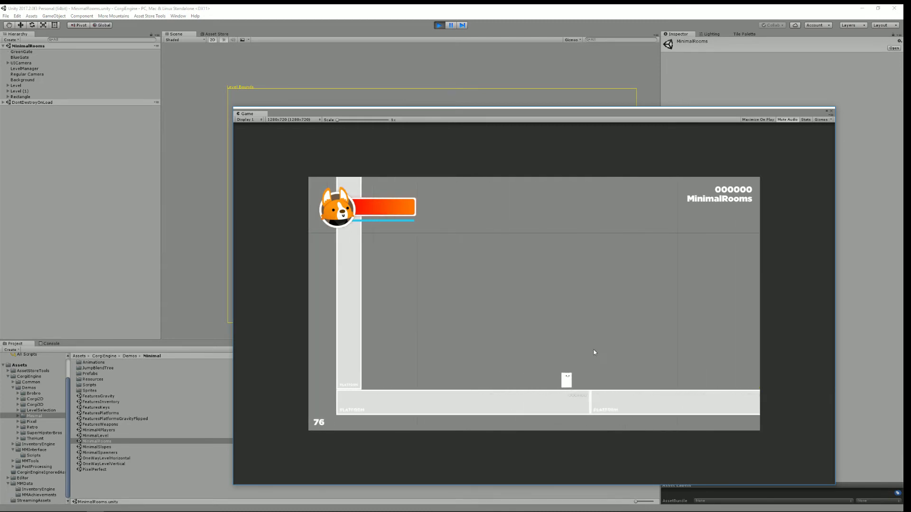
key(Right)
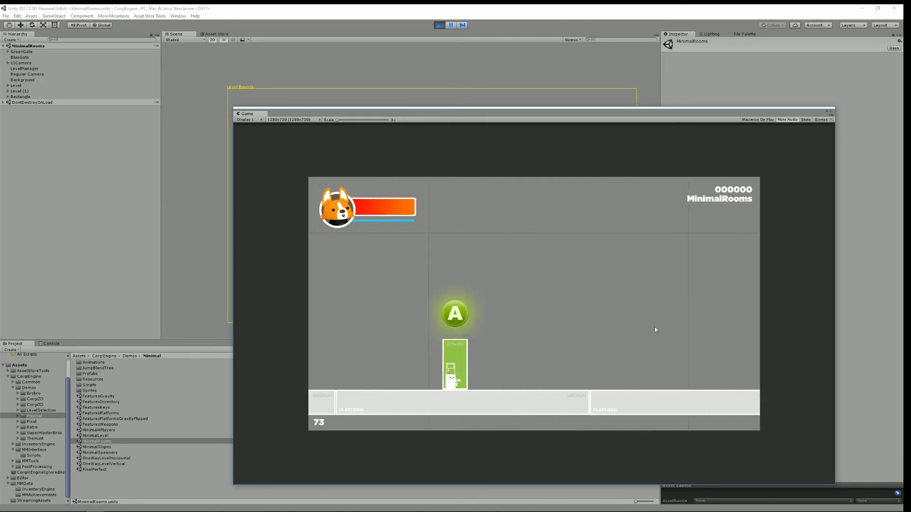
key(space)
key(Left)
key(Left)
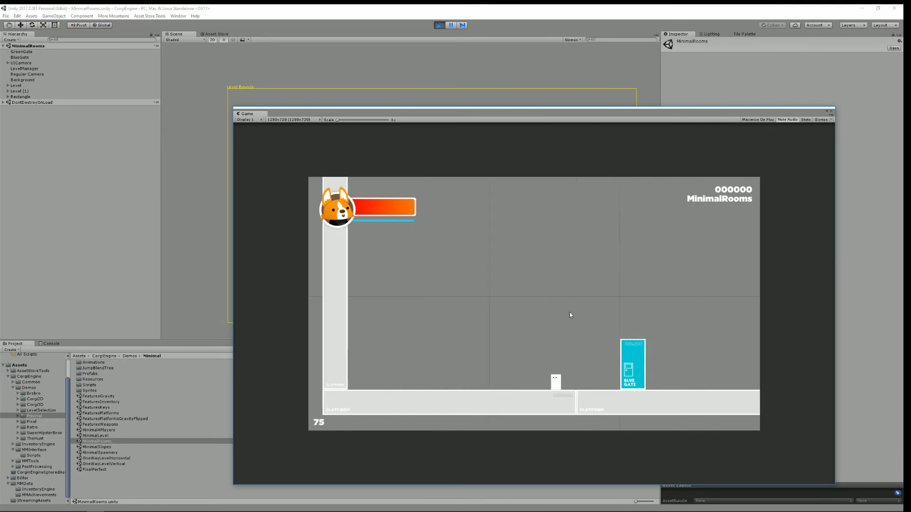
click(439, 25)
Select the BlueGate in the smaller room and uncover its Teleporter settings to examine the destination and camera options.
drag(512, 120, 604, 322)
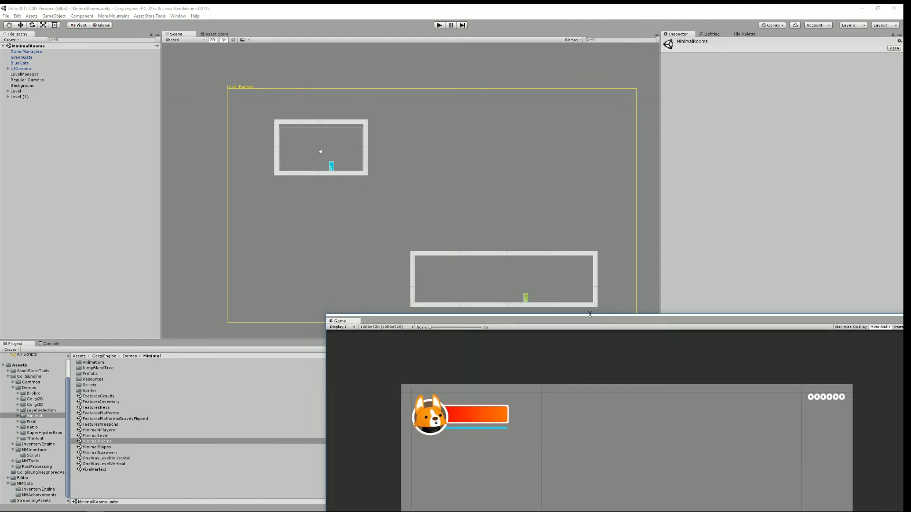
click(331, 168)
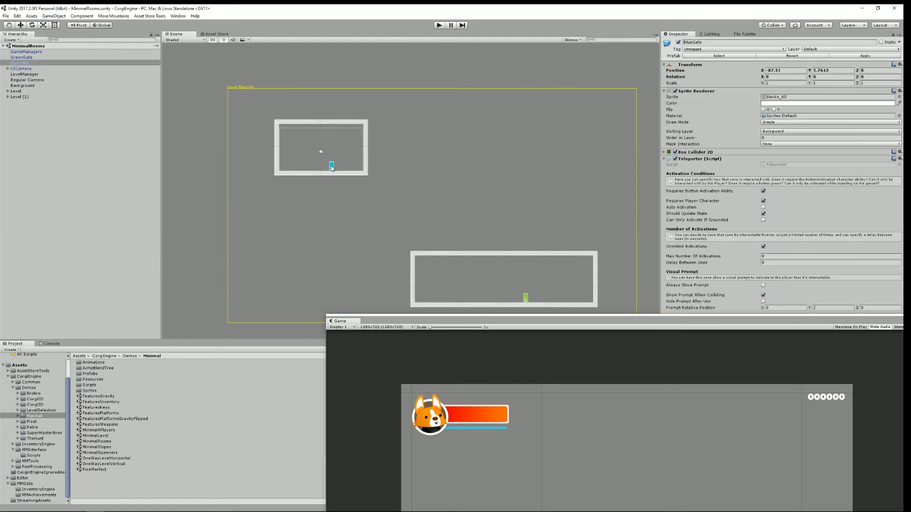
drag(738, 323, 457, 73)
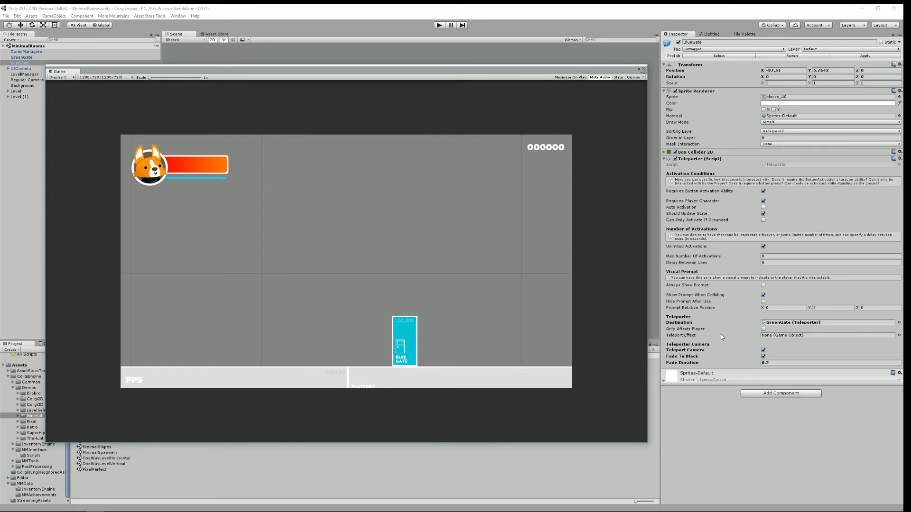
Set the BlueGate's Fade Duration to 1 and play-test the teleport through the blue gate.
click(774, 363)
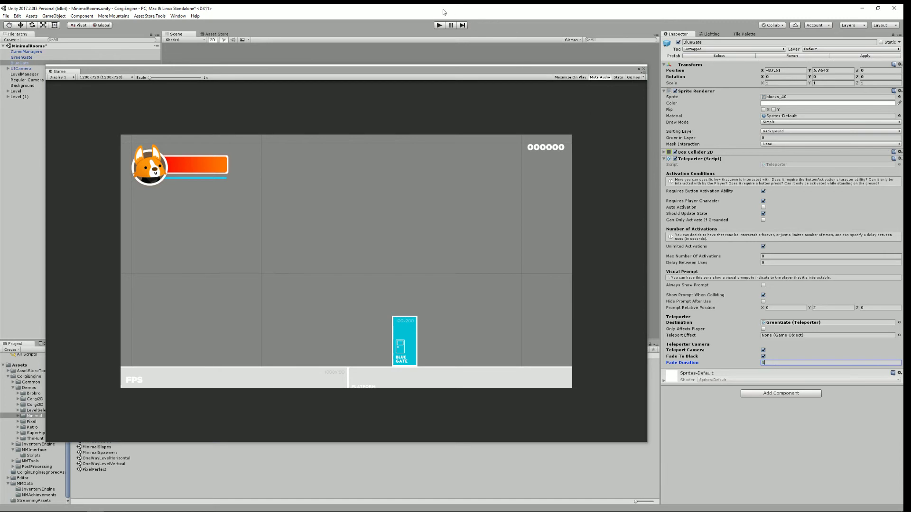
click(437, 26)
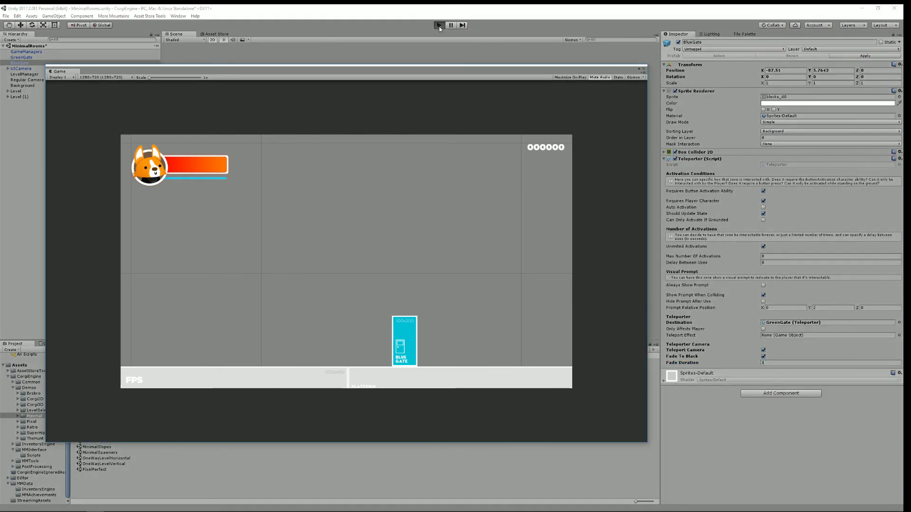
key(space)
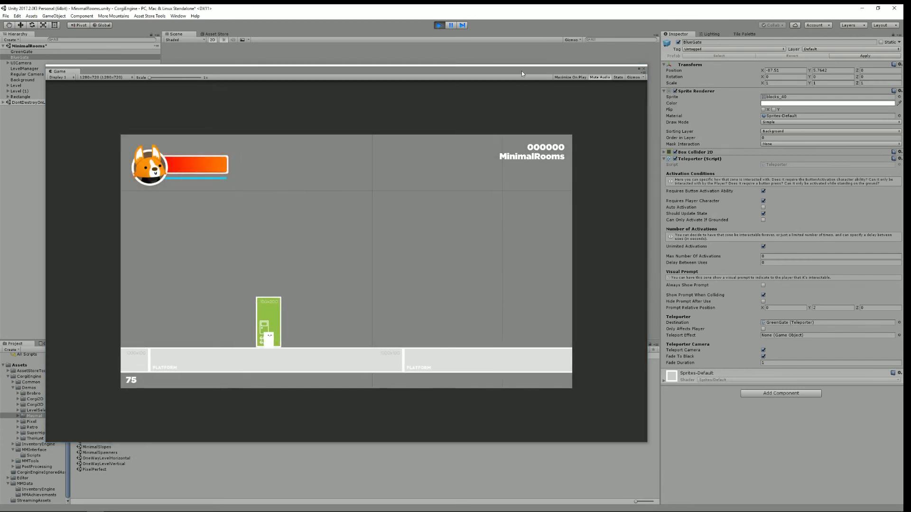
click(440, 26)
Set the BlueGate teleporter's Fade Duration to .2.
click(785, 362)
text(.2)
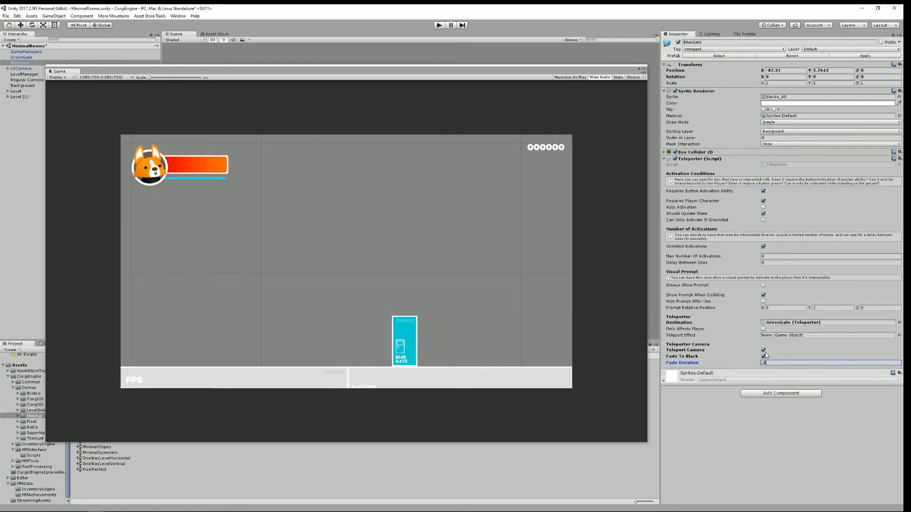
Turn off the BlueGate's Teleport Camera, play-test the teleport through the blue gate, and turn the option back on.
click(764, 350)
click(440, 26)
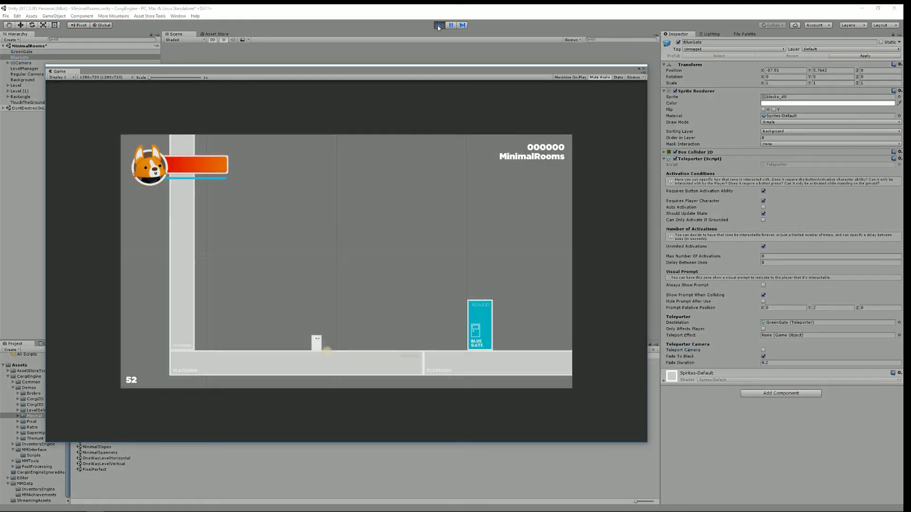
key(space)
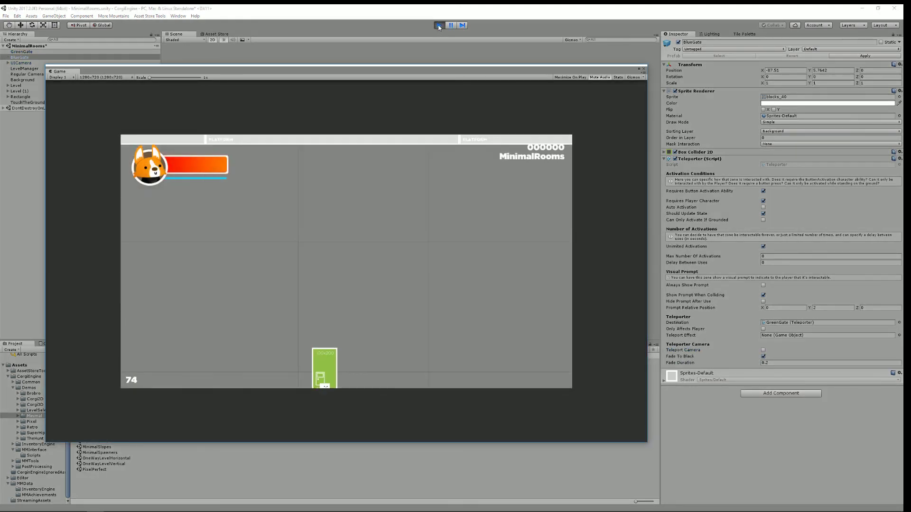
click(440, 24)
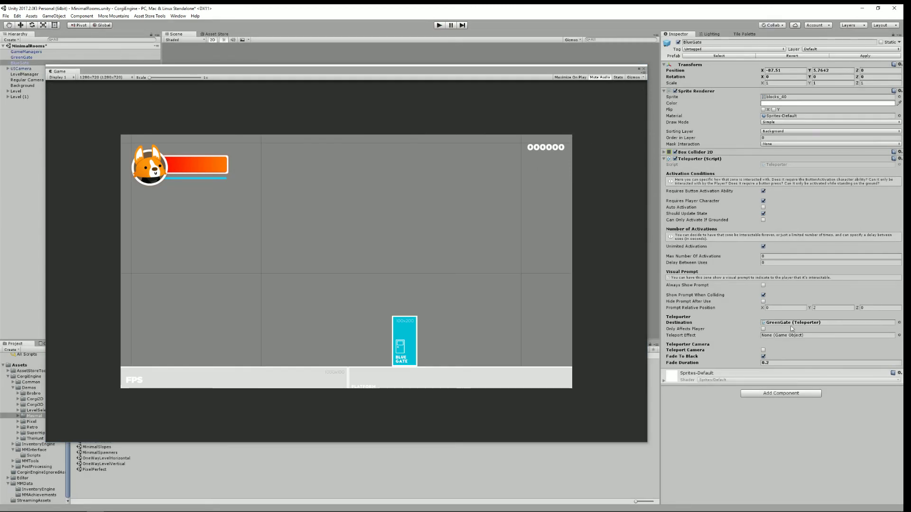
click(763, 350)
Uncover the project files and open the MinimalSpawners scene, discarding the changes made to MinimalRooms.
drag(423, 66, 669, 76)
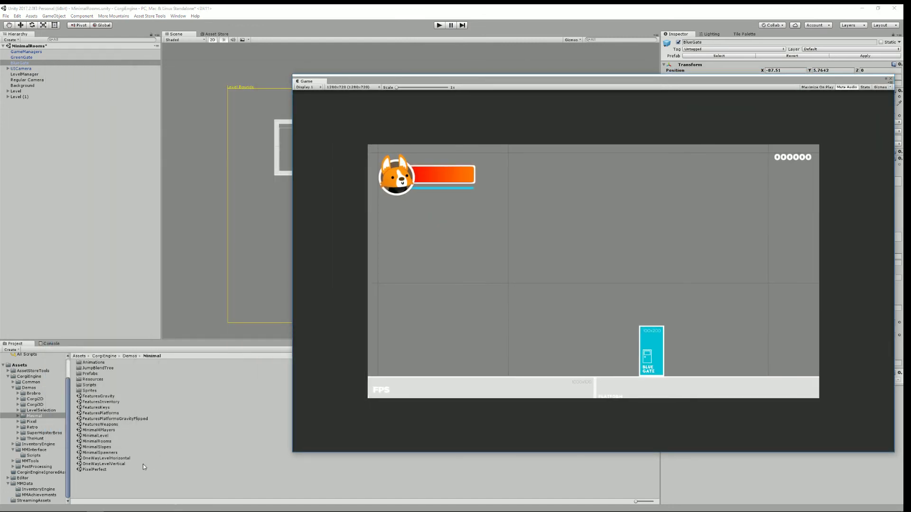
double_click(107, 453)
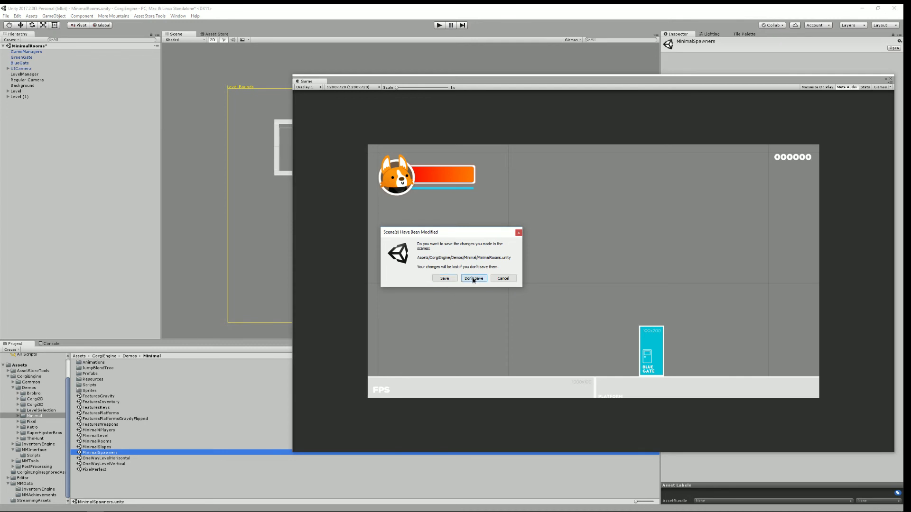
click(473, 278)
Play-test MinimalSpawners, watching the enemies spawn in the Scene view and jumping the character off the platform toward the robots.
drag(596, 82, 595, 401)
click(439, 25)
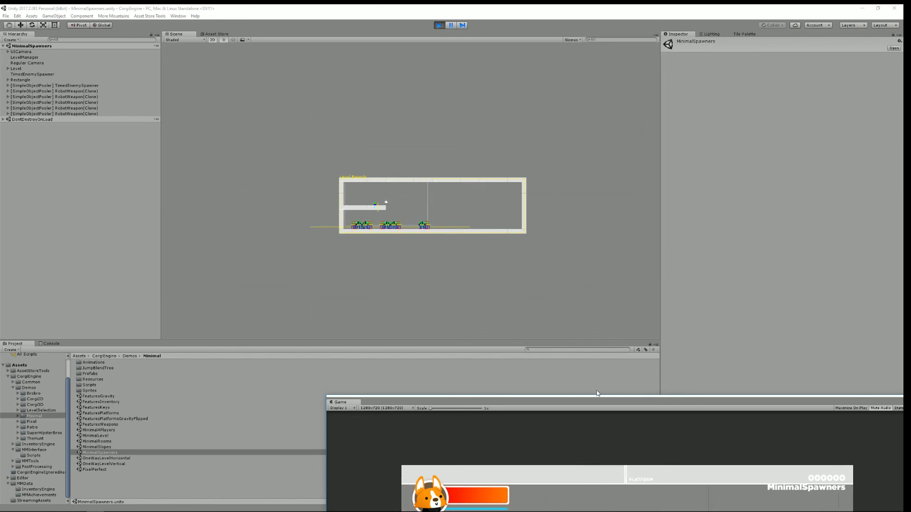
drag(596, 401, 494, 105)
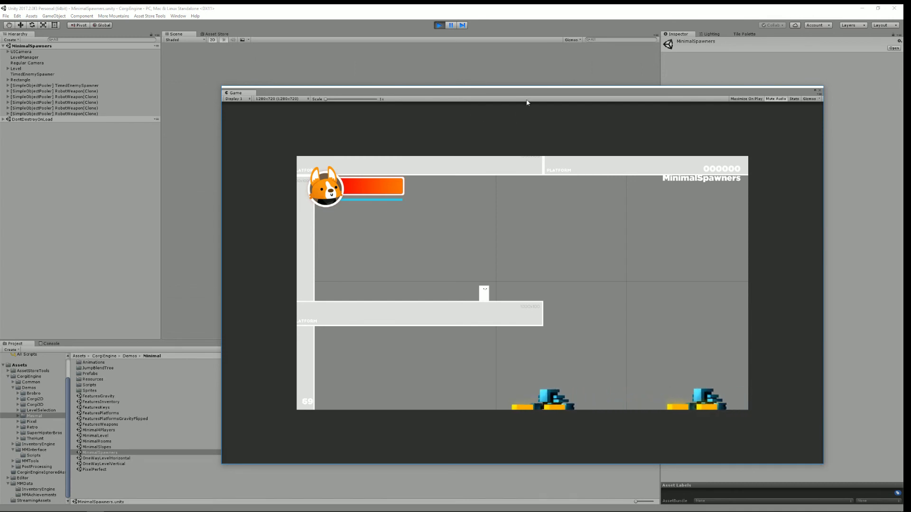
drag(531, 95, 460, 80)
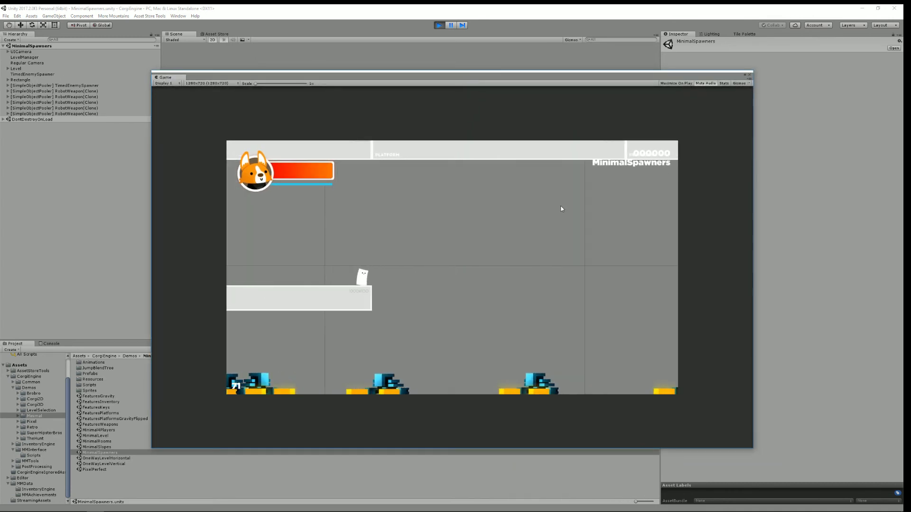
key(Right)
key(space)
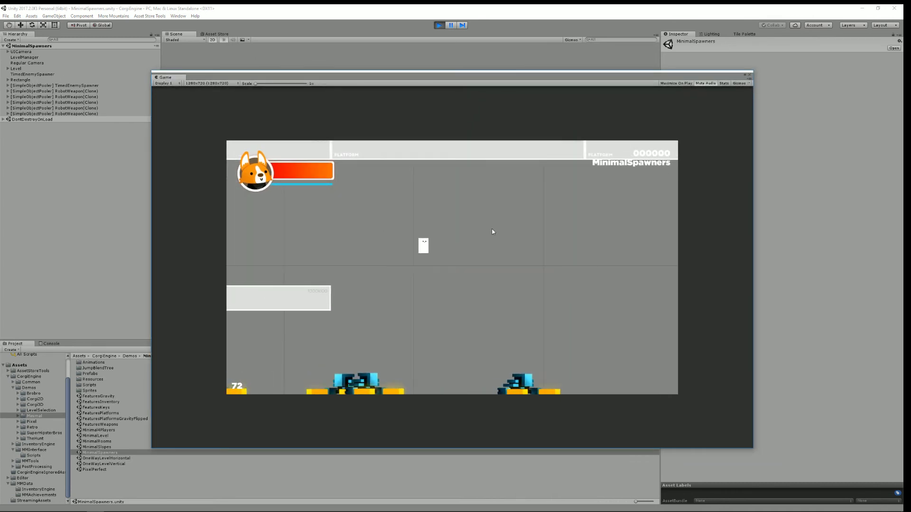
key(space)
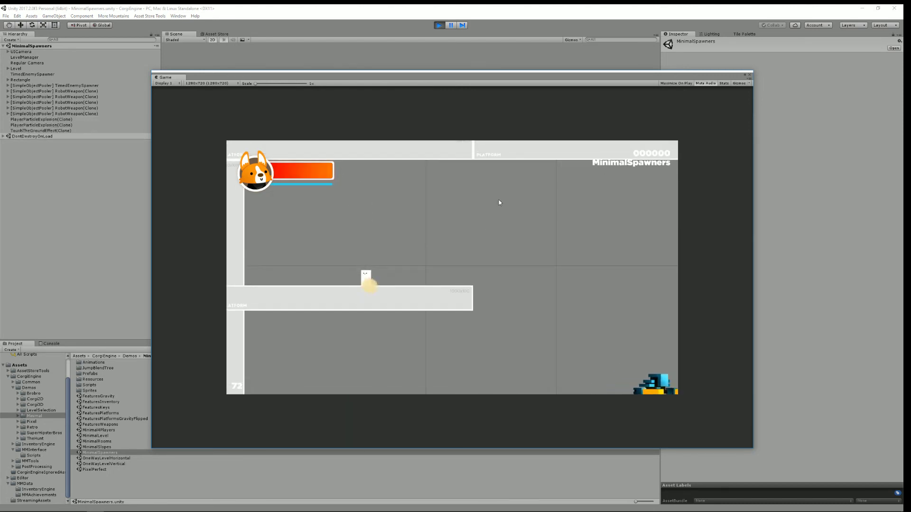
Uncover the Scene view, select spawned blue robots to examine their pooled objects, and stop the play test.
drag(445, 77, 910, 116)
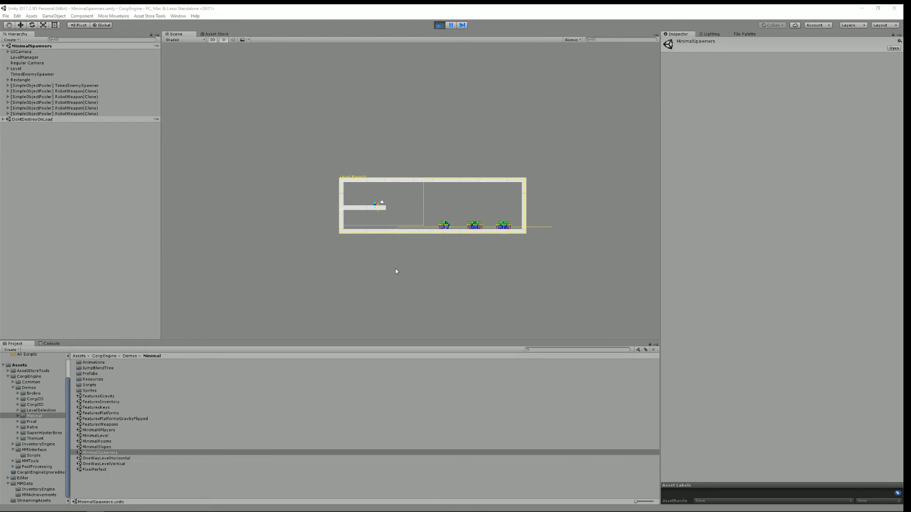
click(454, 232)
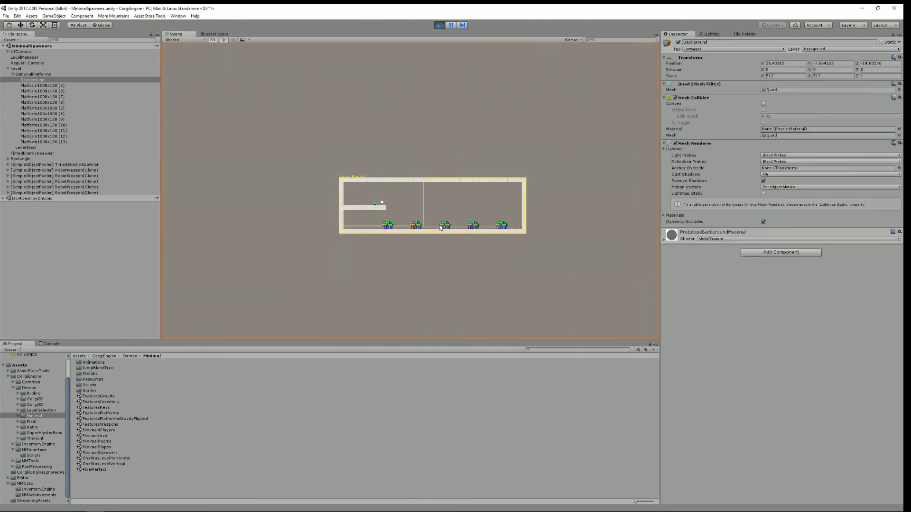
click(418, 228)
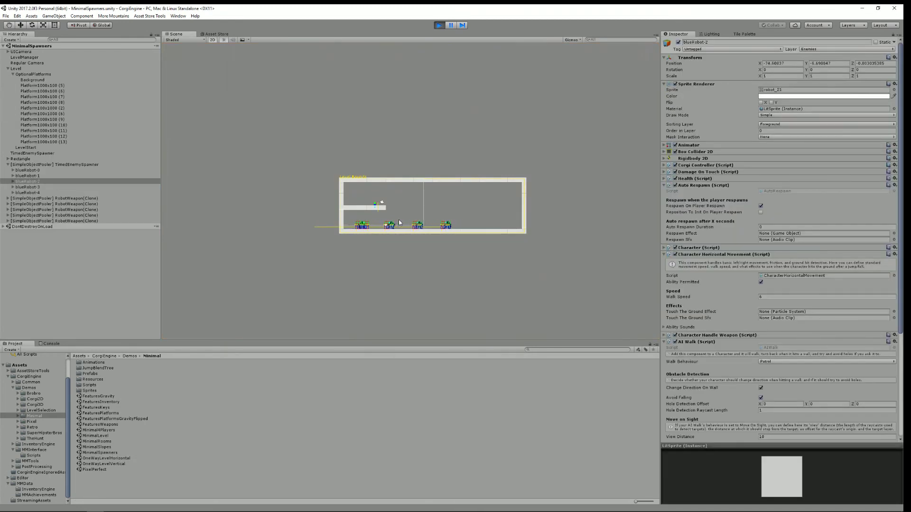
click(392, 227)
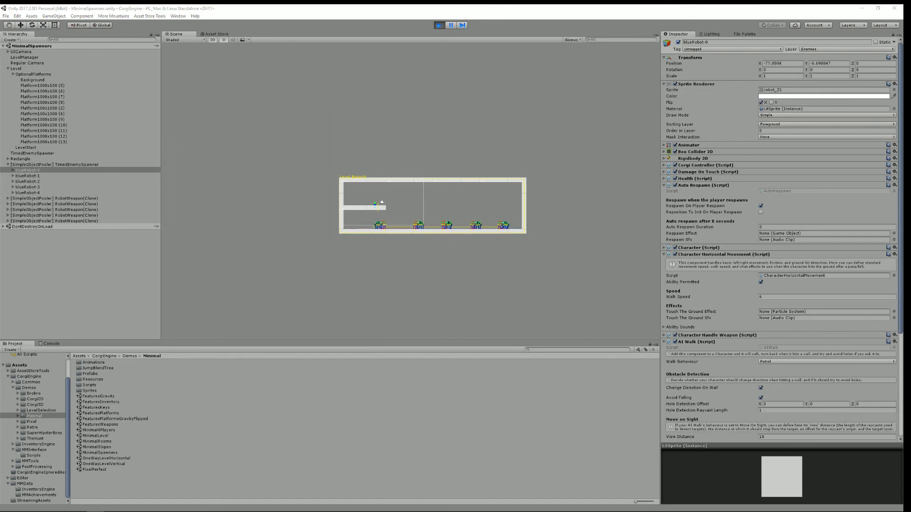
drag(903, 109, 474, 98)
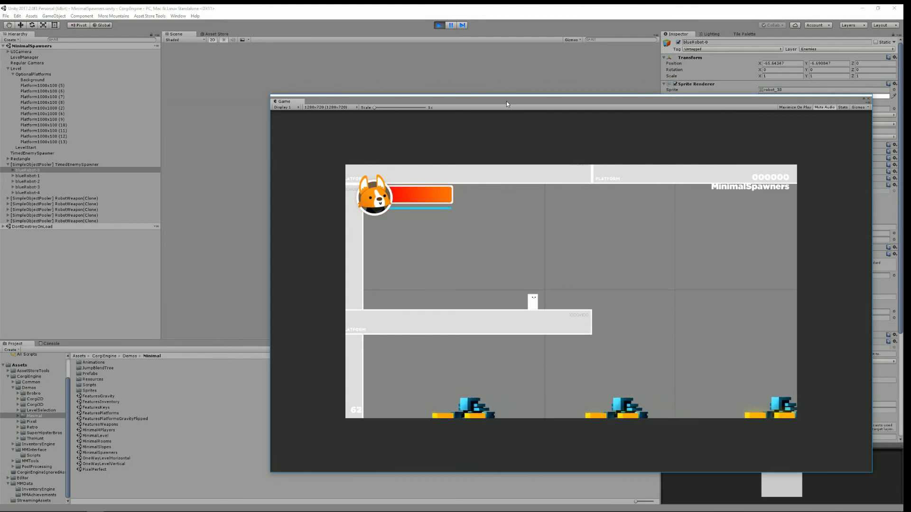
click(440, 25)
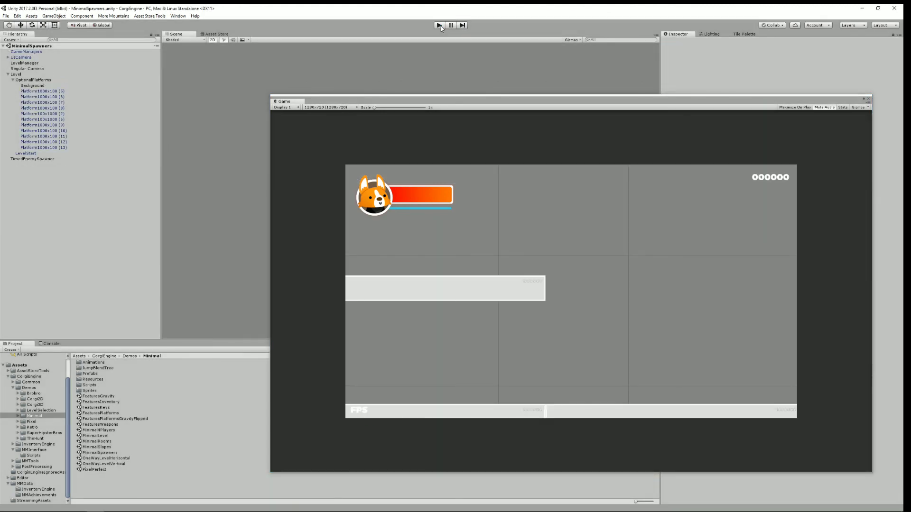